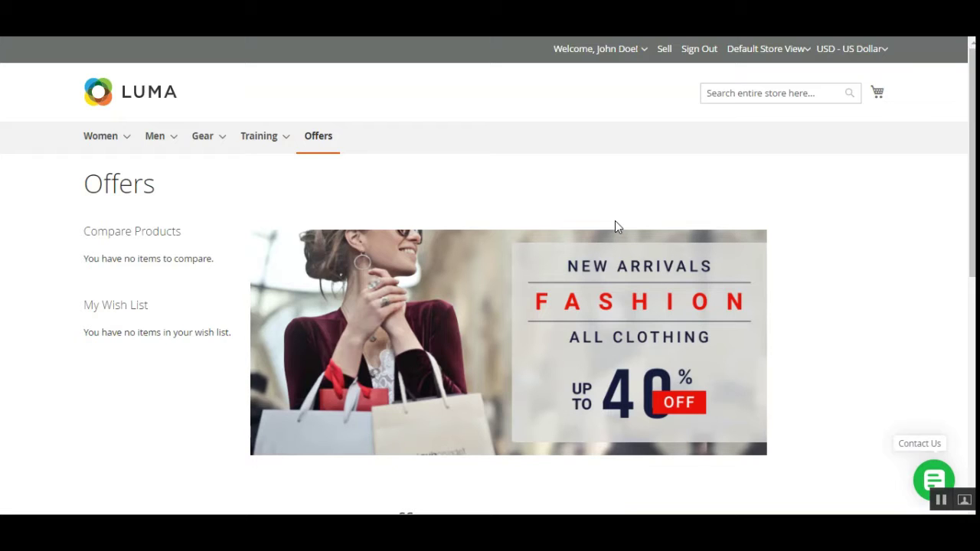
{"action": "scroll", "coordinate": [973, 195], "scroll_direction": "down", "scroll_amount": 2}
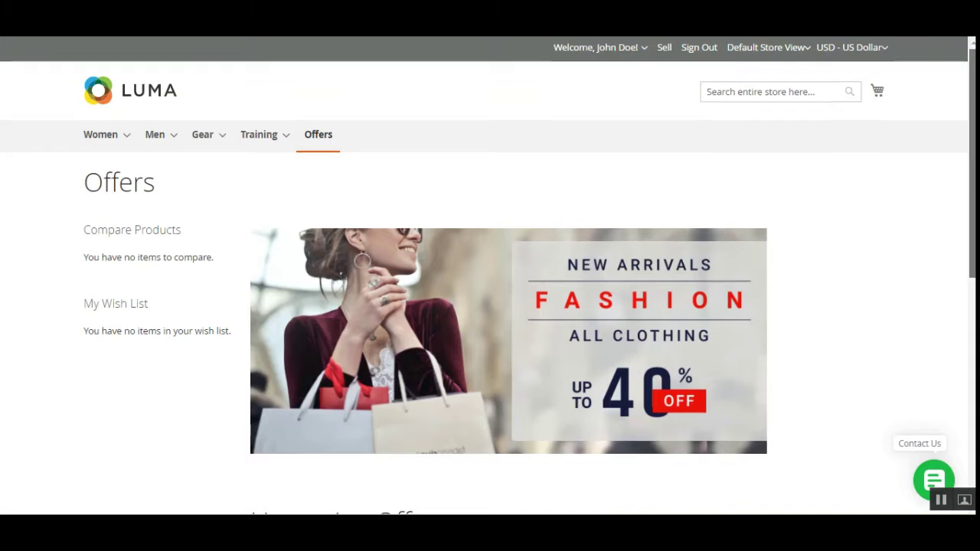
{"action": "scroll", "coordinate": [490, 275], "scroll_direction": "down", "scroll_amount": 3}
{"action": "scroll", "coordinate": [490, 276], "scroll_direction": "up", "scroll_amount": 4}
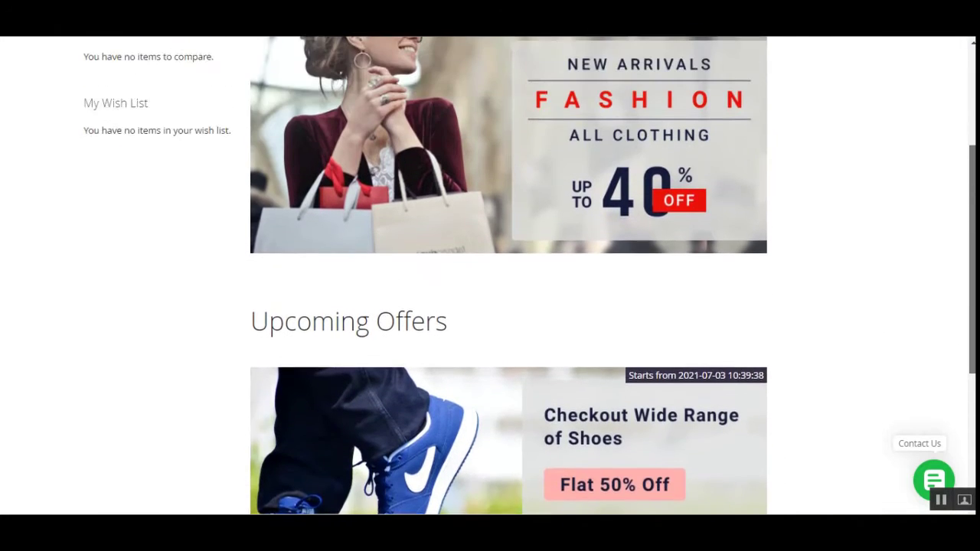
{"action": "scroll", "coordinate": [490, 276], "scroll_direction": "down", "scroll_amount": 4}
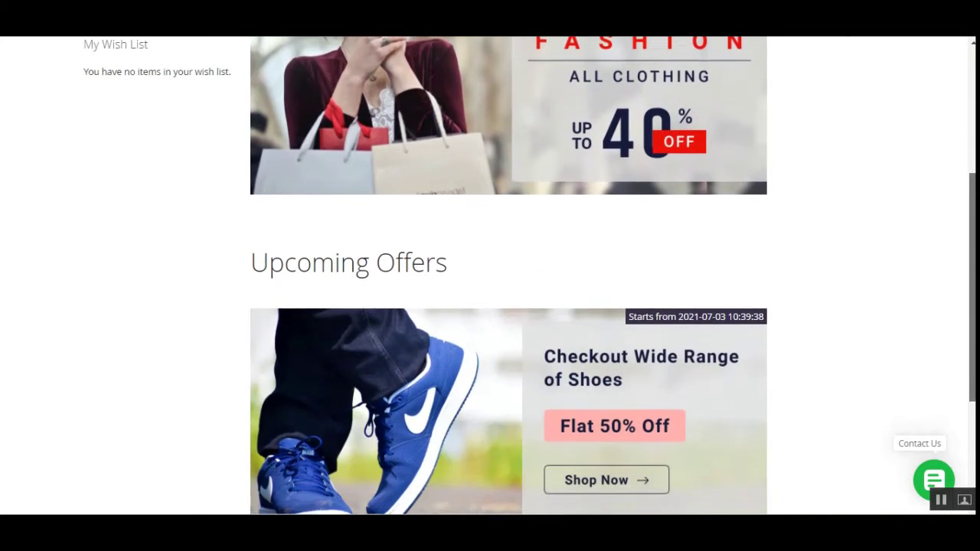
{"action": "scroll", "coordinate": [491, 276], "scroll_direction": "down", "scroll_amount": 2}
{"action": "scroll", "coordinate": [490, 276], "scroll_direction": "up", "scroll_amount": 6}
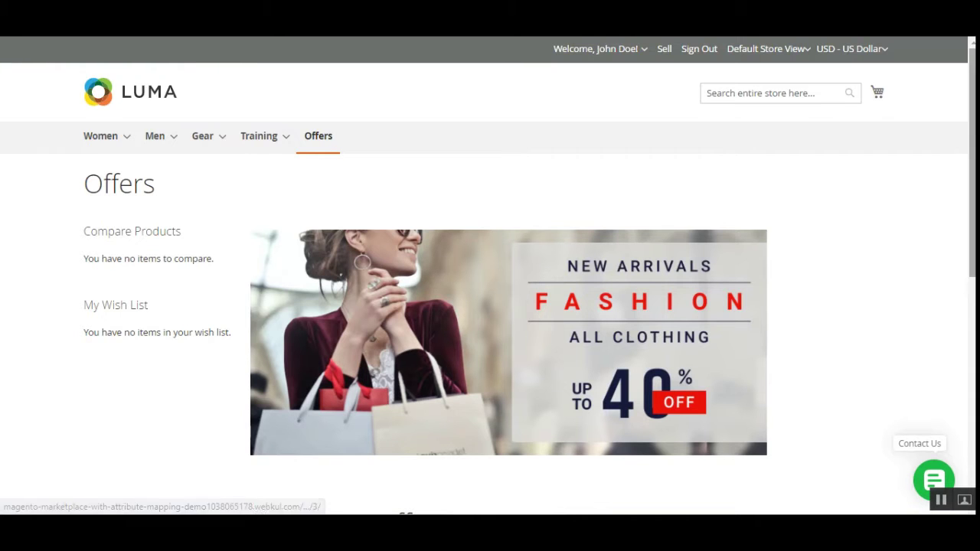
{"action": "scroll", "coordinate": [437, 281], "scroll_direction": "down", "scroll_amount": 2}
{"action": "scroll", "coordinate": [525, 232], "scroll_direction": "down", "scroll_amount": 2}
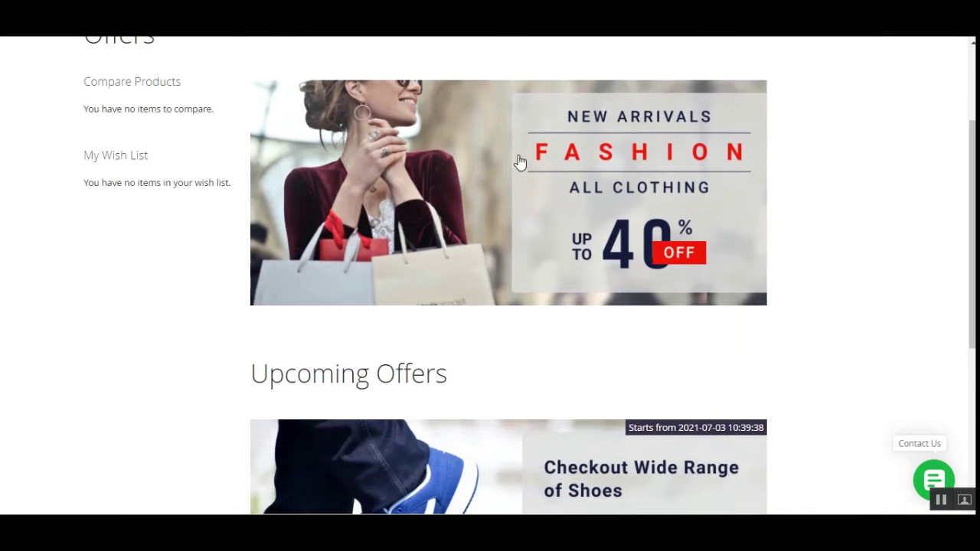
{"action": "scroll", "coordinate": [534, 178], "scroll_direction": "down", "scroll_amount": 4}
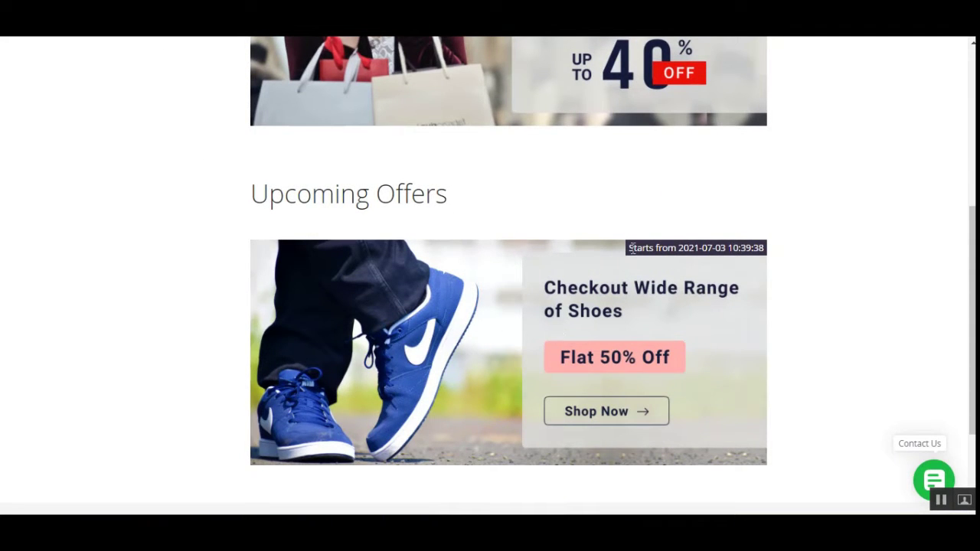
{"action": "left_click_drag", "start_coordinate": [629, 248], "coordinate": [766, 252]}
{"action": "scroll", "coordinate": [477, 333], "scroll_direction": "up", "scroll_amount": 3}
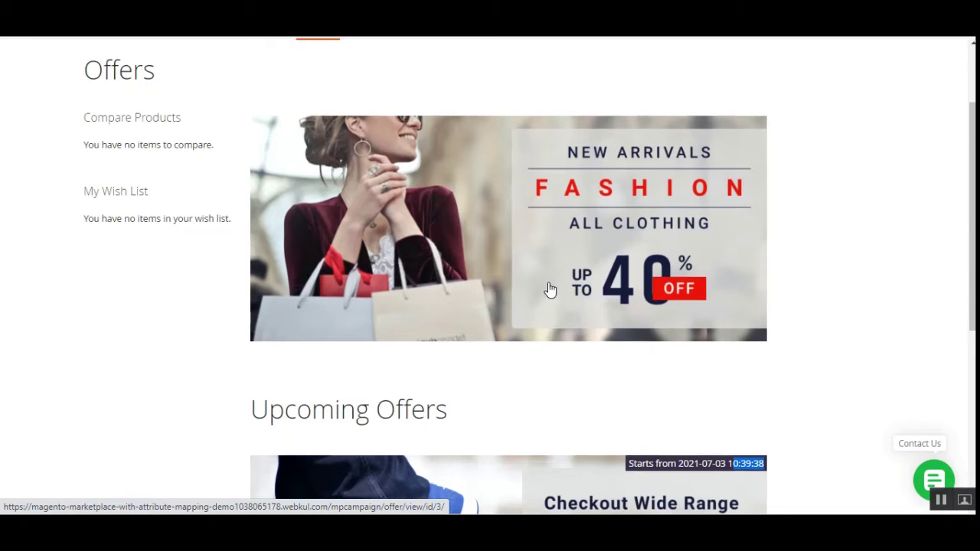
{"action": "scroll", "coordinate": [552, 286], "scroll_direction": "up", "scroll_amount": 2}
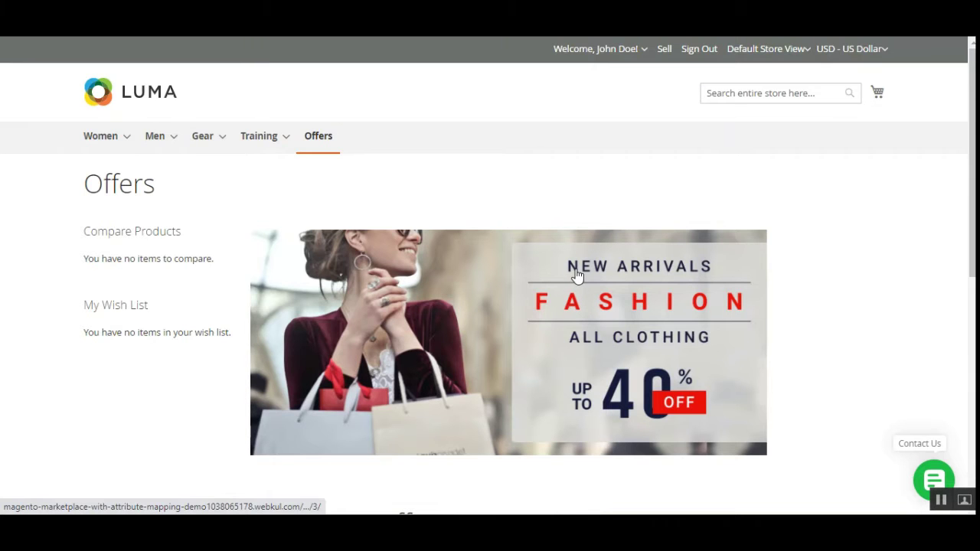
{"action": "scroll", "coordinate": [577, 275], "scroll_direction": "down", "scroll_amount": 3}
{"action": "scroll", "coordinate": [578, 276], "scroll_direction": "down", "scroll_amount": 2}
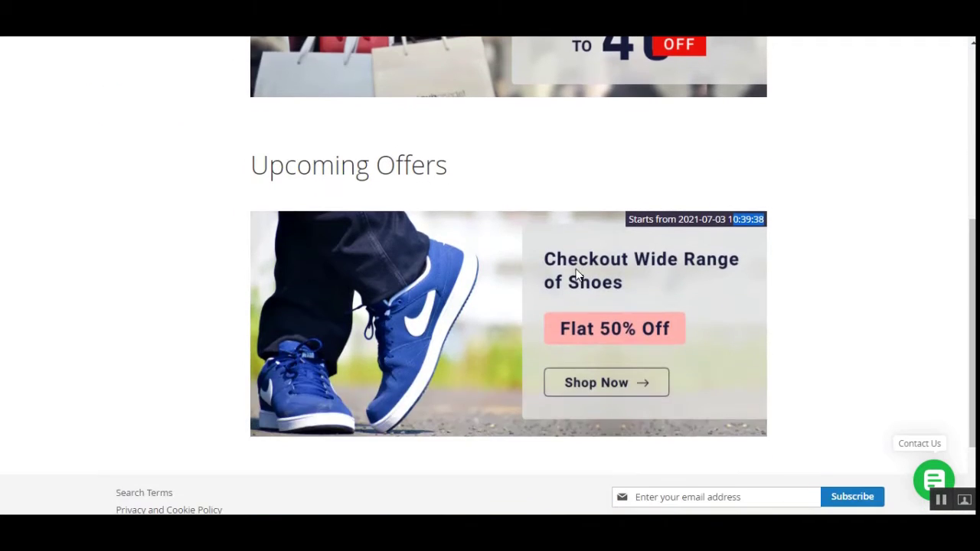
{"action": "scroll", "coordinate": [576, 274], "scroll_direction": "up", "scroll_amount": 5}
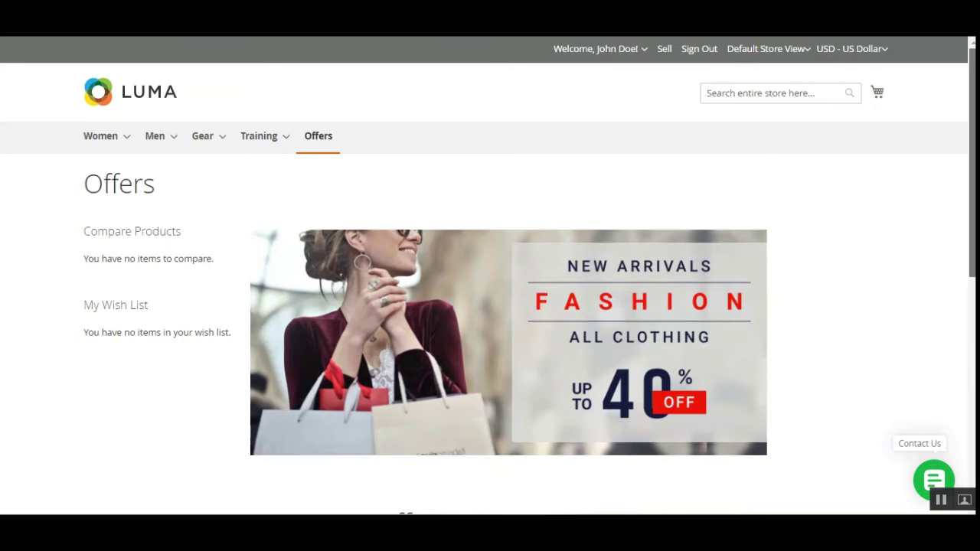
{"action": "mouse_move", "coordinate": [973, 69]}
{"action": "left_mouse_down"}
{"action": "mouse_move", "coordinate": [974, 295]}
{"action": "mouse_move", "coordinate": [973, 65]}
{"action": "left_mouse_up"}
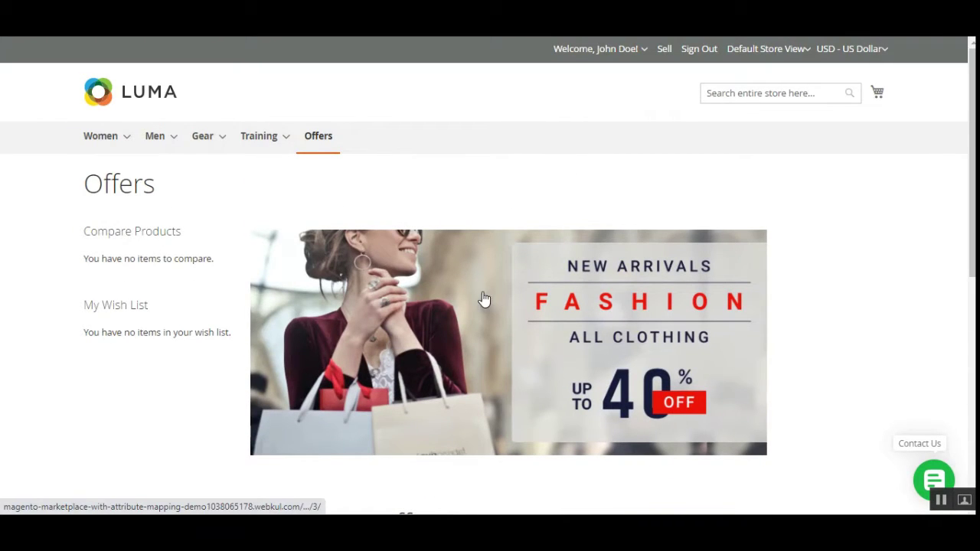
{"action": "scroll", "coordinate": [499, 340], "scroll_direction": "down", "scroll_amount": 2}
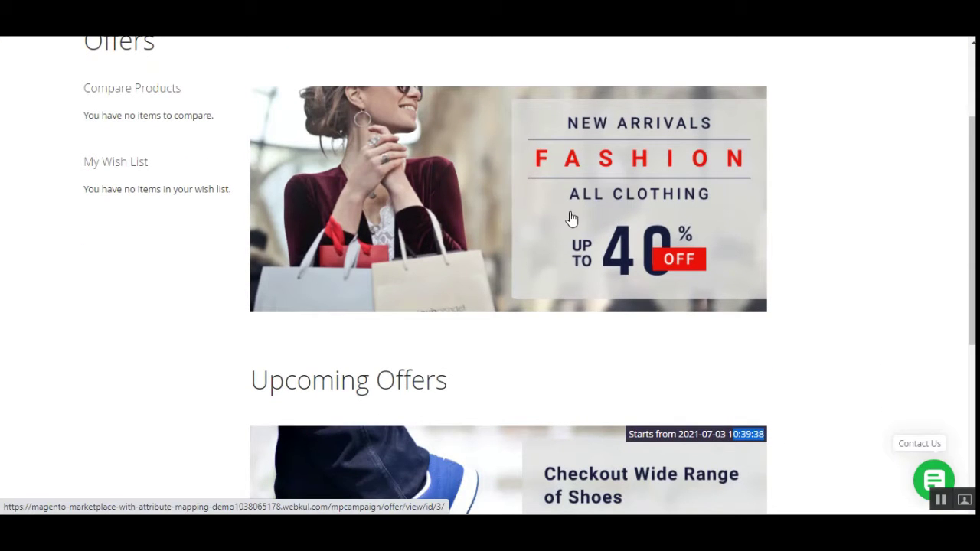
{"action": "scroll", "coordinate": [570, 230], "scroll_direction": "down", "scroll_amount": 2}
{"action": "scroll", "coordinate": [515, 344], "scroll_direction": "down", "scroll_amount": 2}
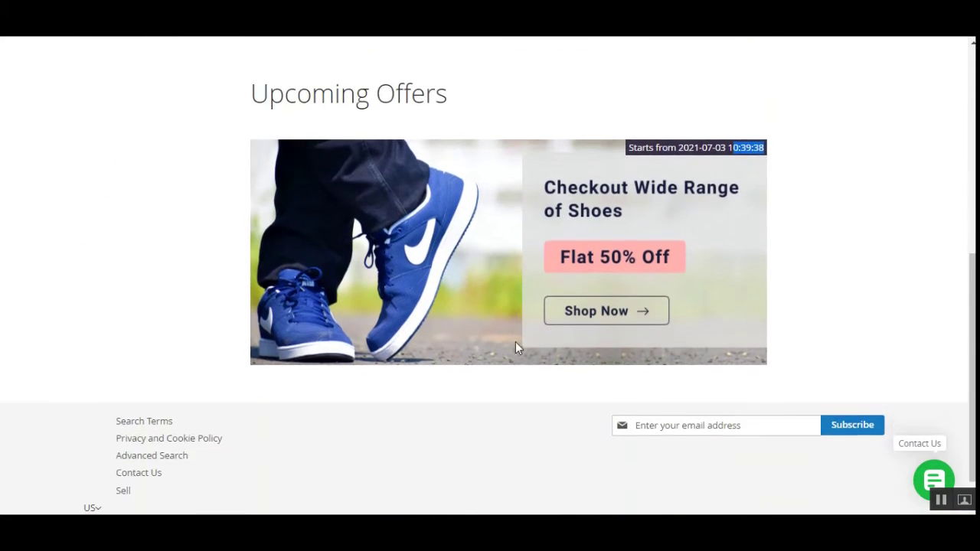
{"action": "scroll", "coordinate": [634, 324], "scroll_direction": "up", "scroll_amount": 2}
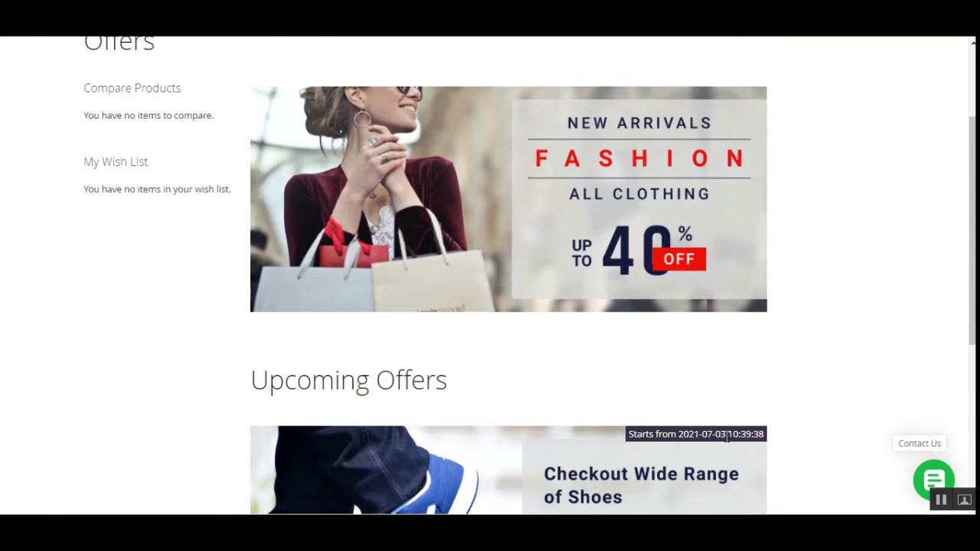
{"action": "left_click_drag", "start_coordinate": [726, 434], "coordinate": [706, 435]}
{"action": "left_click", "coordinate": [536, 361]}
{"action": "scroll", "coordinate": [544, 352], "scroll_direction": "up", "scroll_amount": 2}
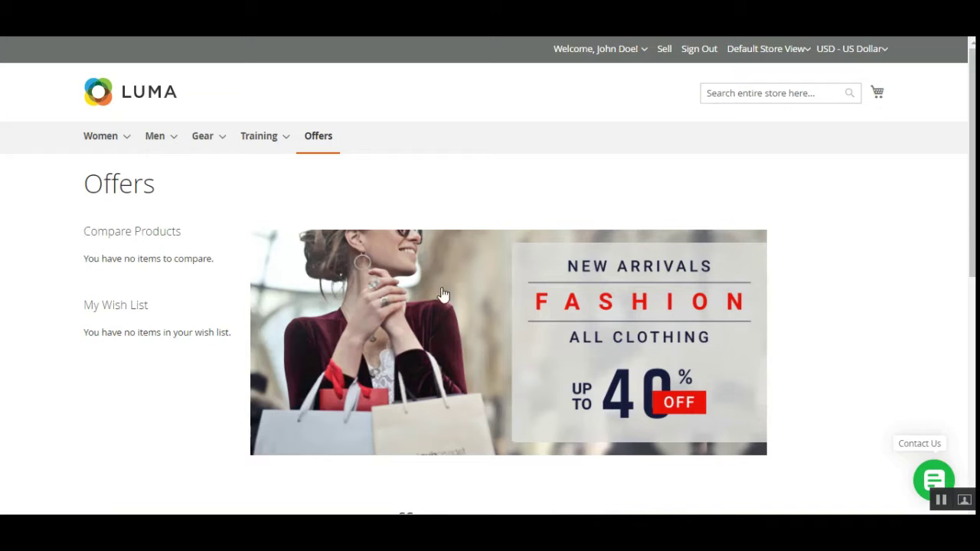
In the admin campaign list, confirm Summer Offers! is Live with 4 products and its seller count.
{"action": "left_click", "coordinate": [655, 225]}
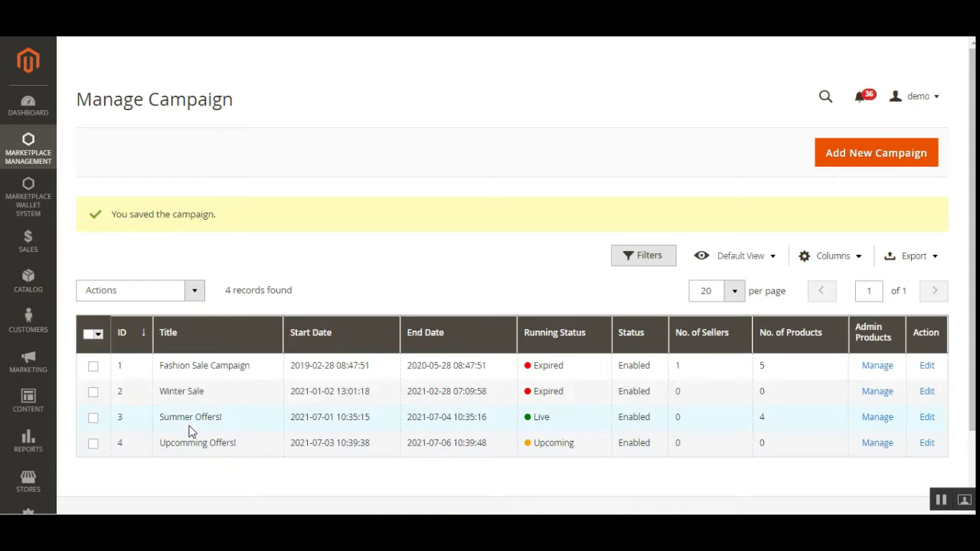
{"action": "left_click_drag", "start_coordinate": [177, 420], "coordinate": [232, 442]}
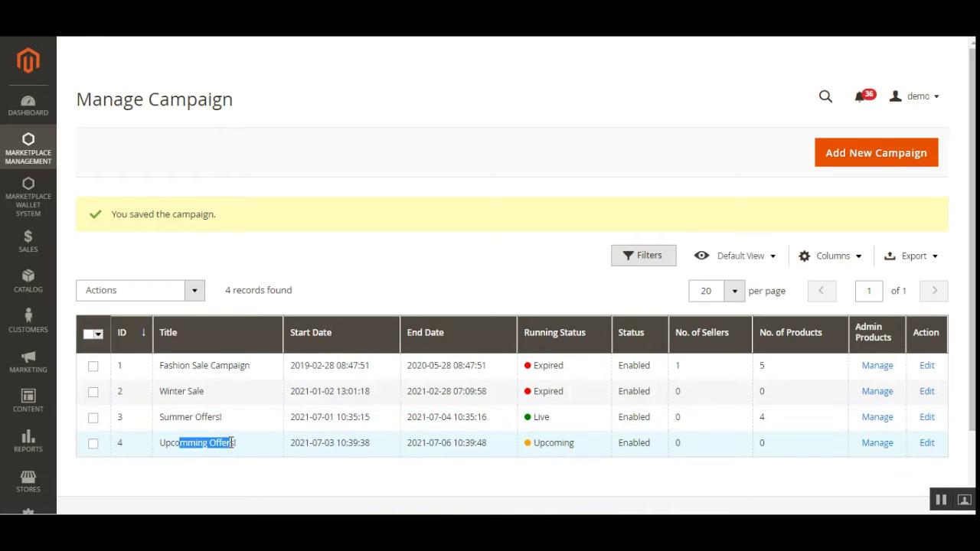
{"action": "left_click_drag", "start_coordinate": [536, 418], "coordinate": [582, 452]}
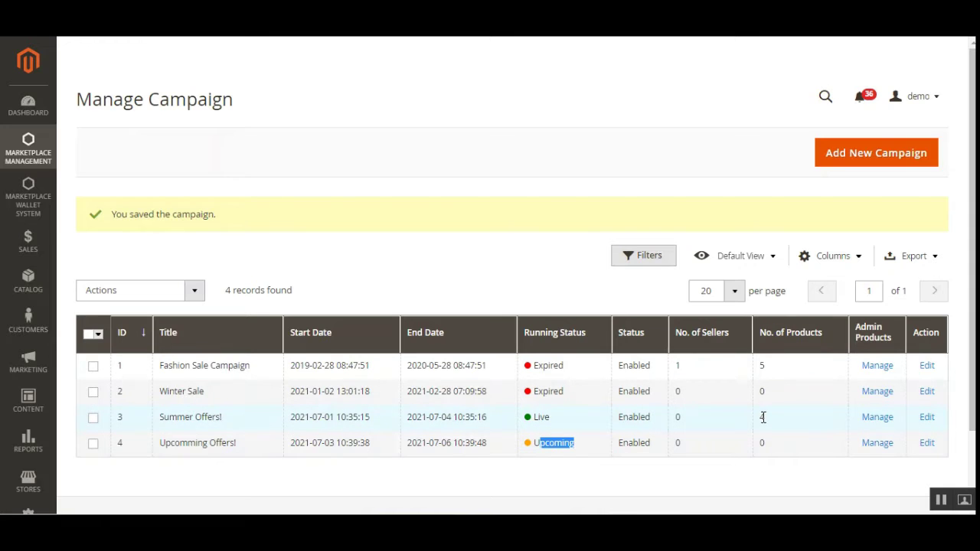
{"action": "left_click_drag", "start_coordinate": [763, 417], "coordinate": [766, 423]}
{"action": "left_click_drag", "start_coordinate": [675, 417], "coordinate": [677, 417]}
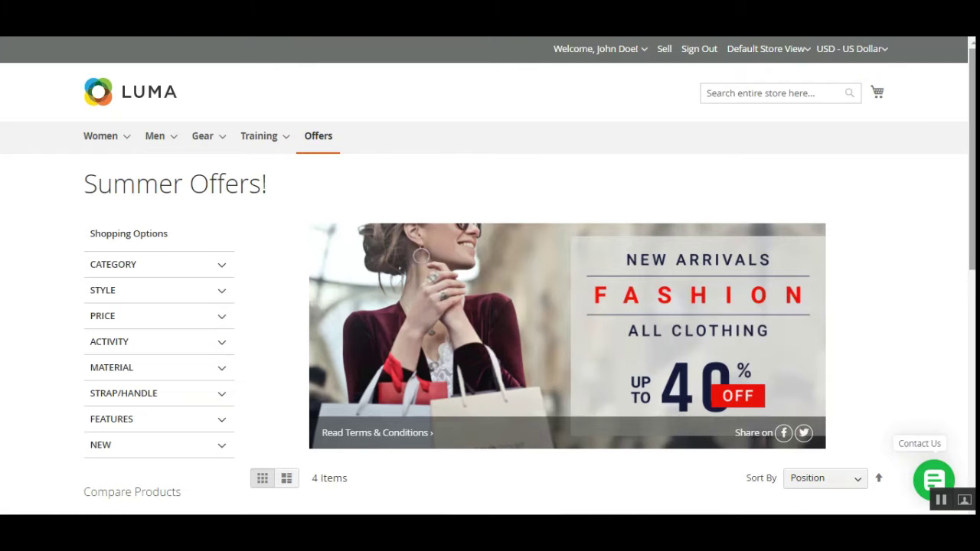
Read the Summer Offers! terms and conditions and try sharing the campaign on Facebook.
{"action": "scroll", "coordinate": [406, 250], "scroll_direction": "down", "scroll_amount": 3}
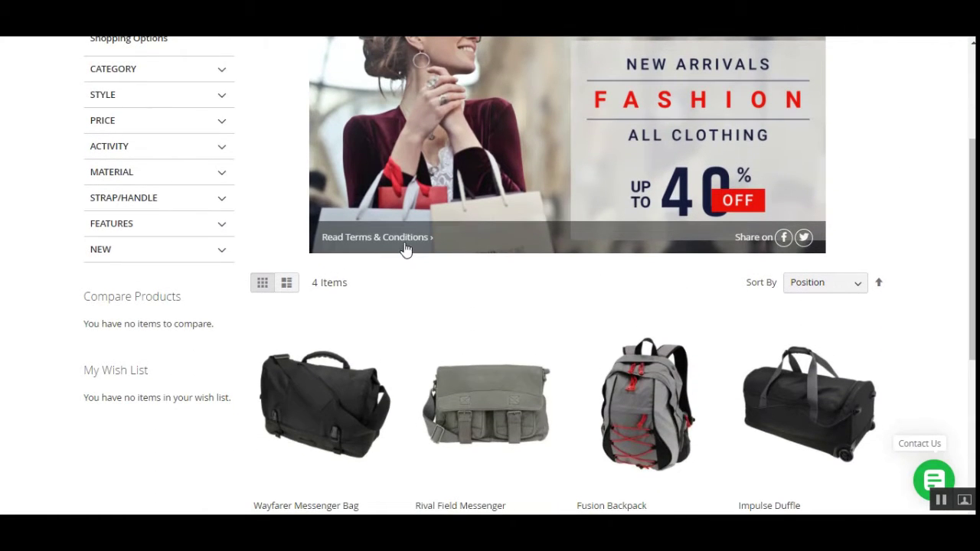
{"action": "left_click", "coordinate": [405, 240]}
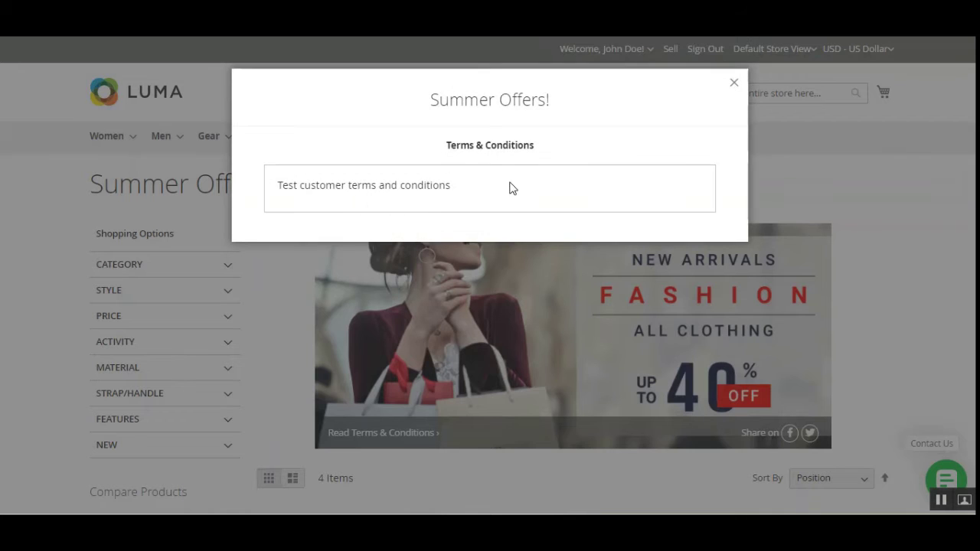
{"action": "left_click", "coordinate": [735, 84]}
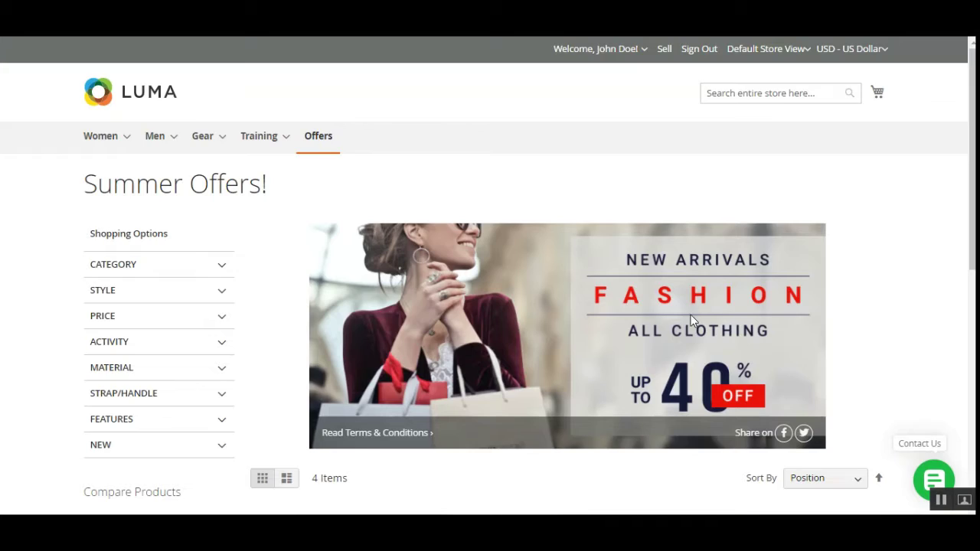
{"action": "left_click", "coordinate": [783, 434]}
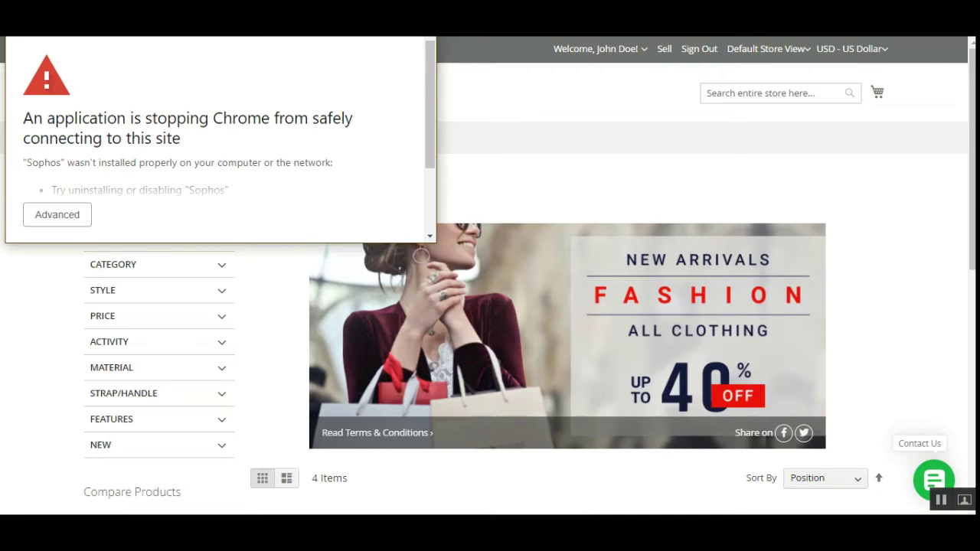
{"action": "left_click", "coordinate": [490, 129]}
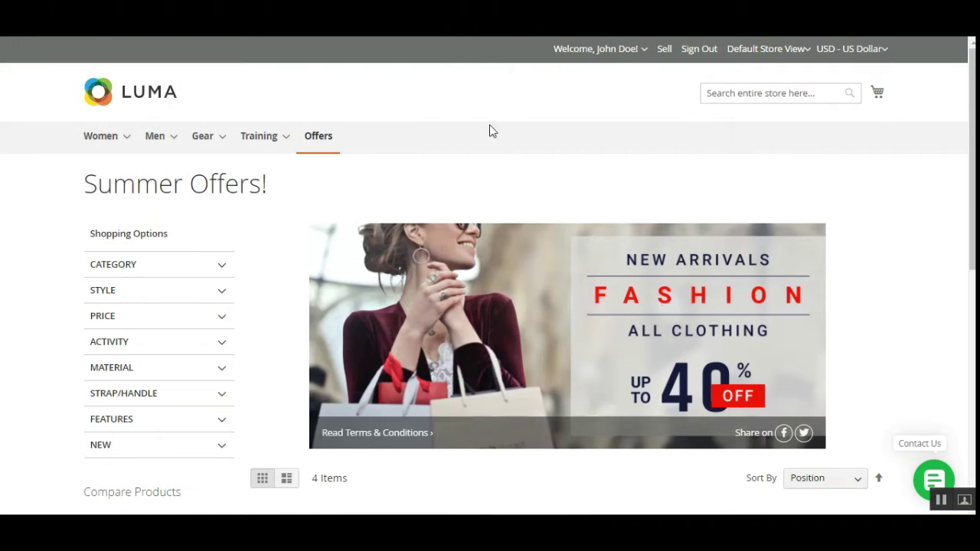
Scroll through the four items: Wayfarer Messenger Bag, Rival Field Messenger, Fusion Backpack, Impulse Duffle.
{"action": "scroll", "coordinate": [490, 306], "scroll_direction": "down", "scroll_amount": 3}
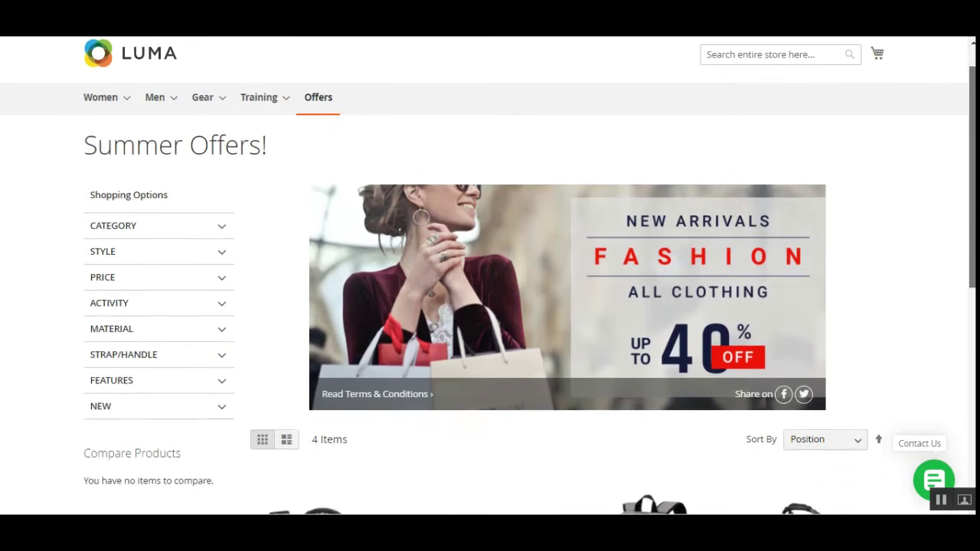
{"action": "scroll", "coordinate": [431, 389], "scroll_direction": "down", "scroll_amount": 1}
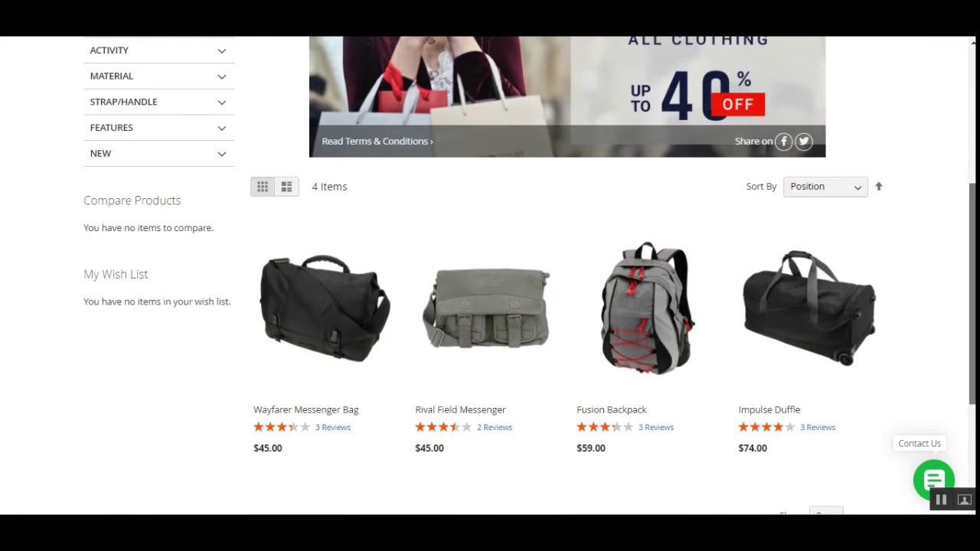
{"action": "scroll", "coordinate": [959, 278], "scroll_direction": "up", "scroll_amount": 3}
{"action": "scroll", "coordinate": [959, 278], "scroll_direction": "down", "scroll_amount": 1}
{"action": "scroll", "coordinate": [941, 502], "scroll_direction": "down", "scroll_amount": 5}
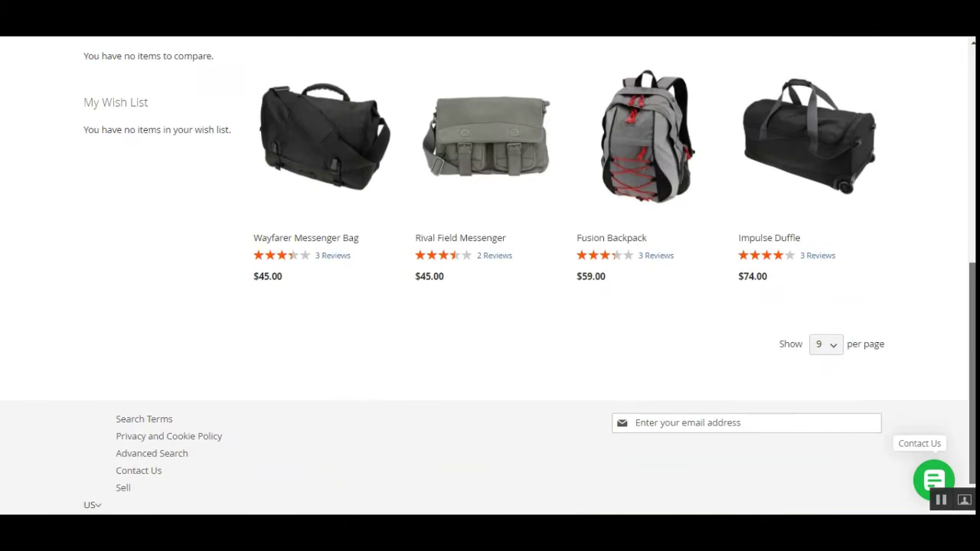
{"action": "scroll", "coordinate": [941, 502], "scroll_direction": "up", "scroll_amount": 7}
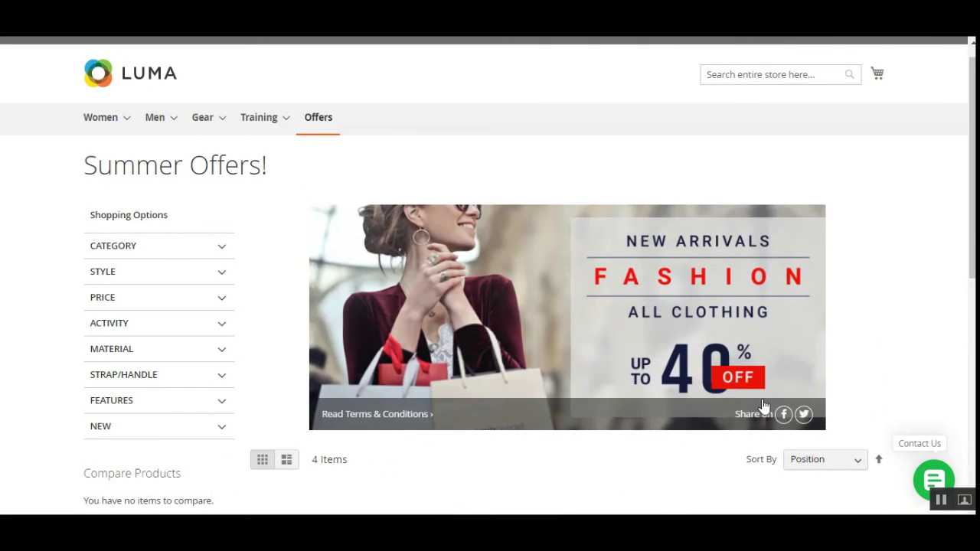
{"action": "scroll", "coordinate": [941, 502], "scroll_direction": "down", "scroll_amount": 1}
{"action": "scroll", "coordinate": [973, 262], "scroll_direction": "down", "scroll_amount": 3}
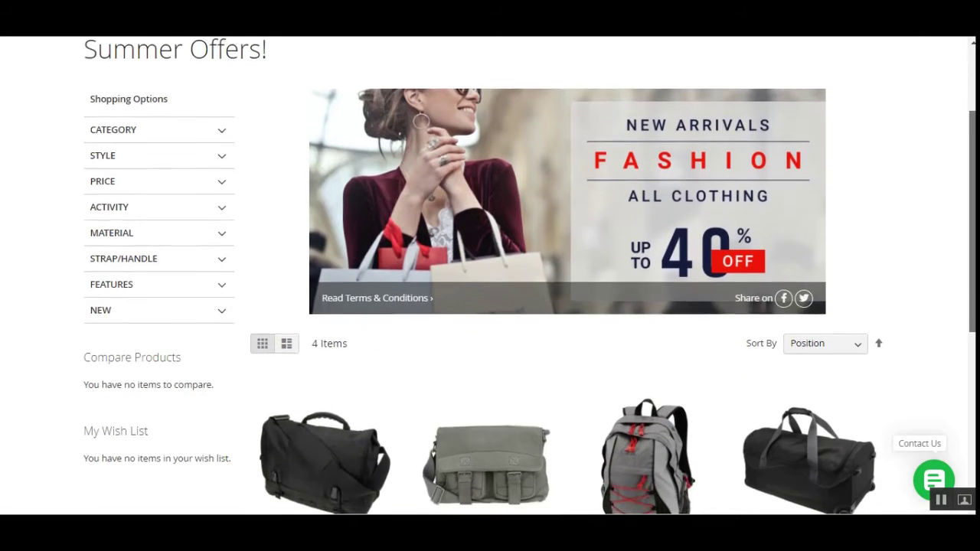
{"action": "left_click_drag", "start_coordinate": [972, 262], "coordinate": [973, 148]}
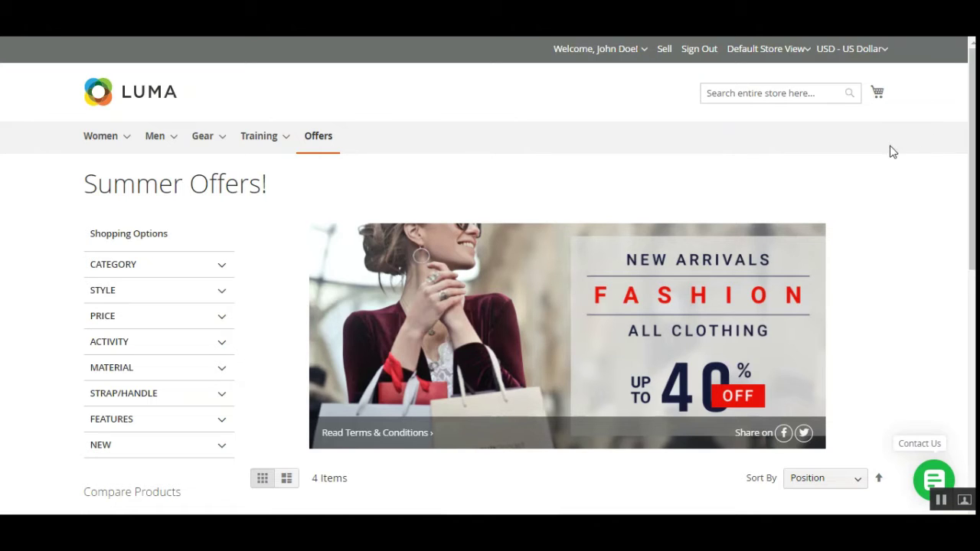
Open the Summer Offers campaign page from the Offers overview.
{"action": "left_click", "coordinate": [318, 143]}
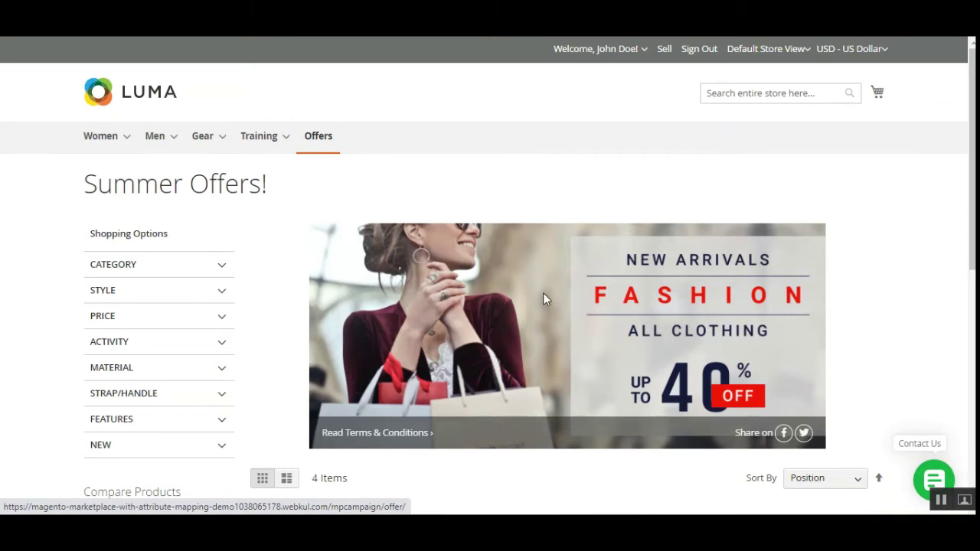
{"action": "left_click", "coordinate": [315, 146]}
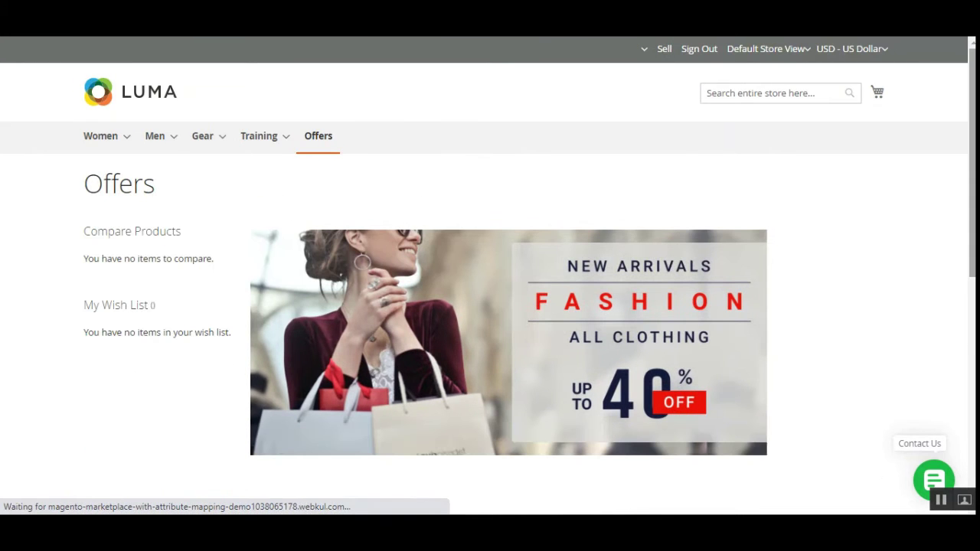
{"action": "scroll", "coordinate": [536, 291], "scroll_direction": "down", "scroll_amount": 1}
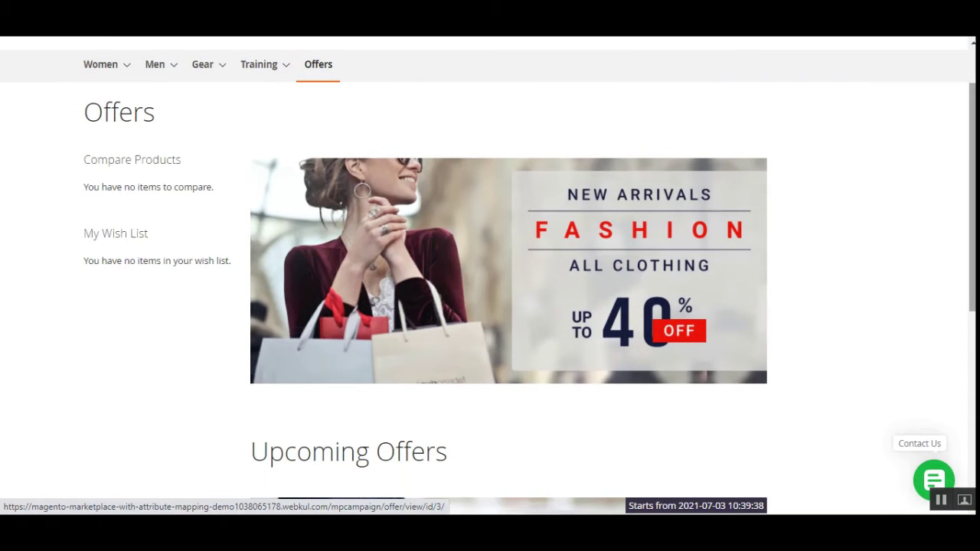
{"action": "scroll", "coordinate": [538, 209], "scroll_direction": "down", "scroll_amount": 3}
{"action": "scroll", "coordinate": [569, 243], "scroll_direction": "up", "scroll_amount": 3}
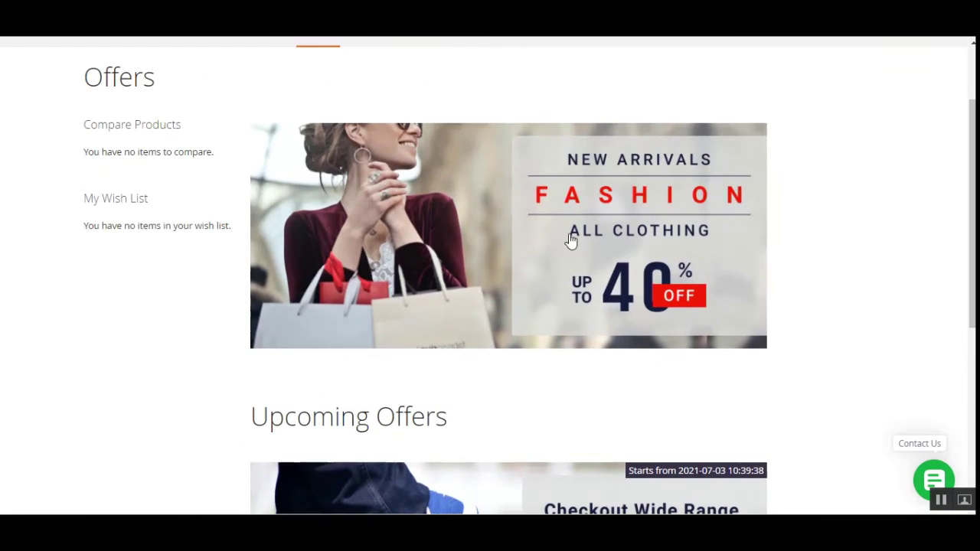
{"action": "scroll", "coordinate": [560, 263], "scroll_direction": "up", "scroll_amount": 2}
{"action": "left_click", "coordinate": [564, 279]}
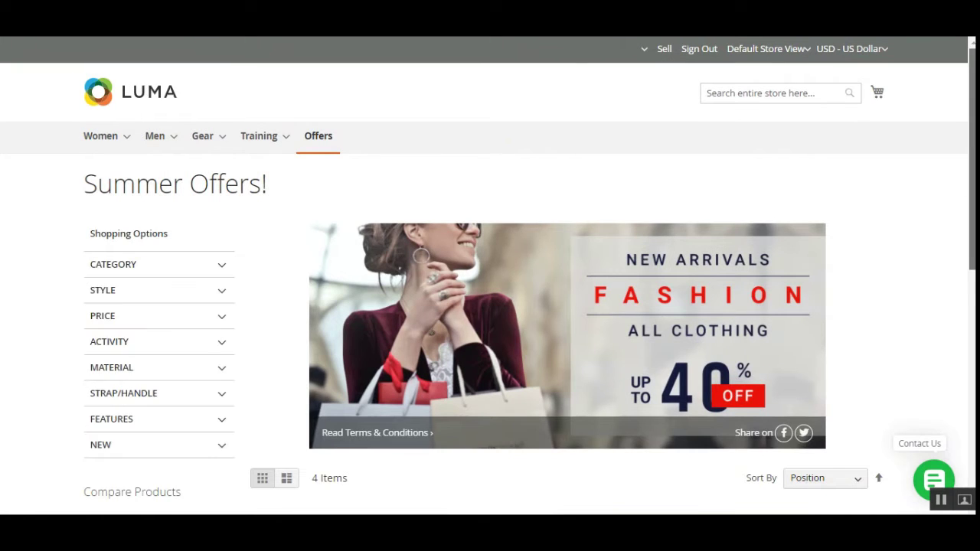
Add the Wayfarer Messenger Bag and Rival Field Messenger to the cart.
{"action": "scroll", "coordinate": [533, 274], "scroll_direction": "down", "scroll_amount": 3}
{"action": "scroll", "coordinate": [309, 294], "scroll_direction": "down", "scroll_amount": 2}
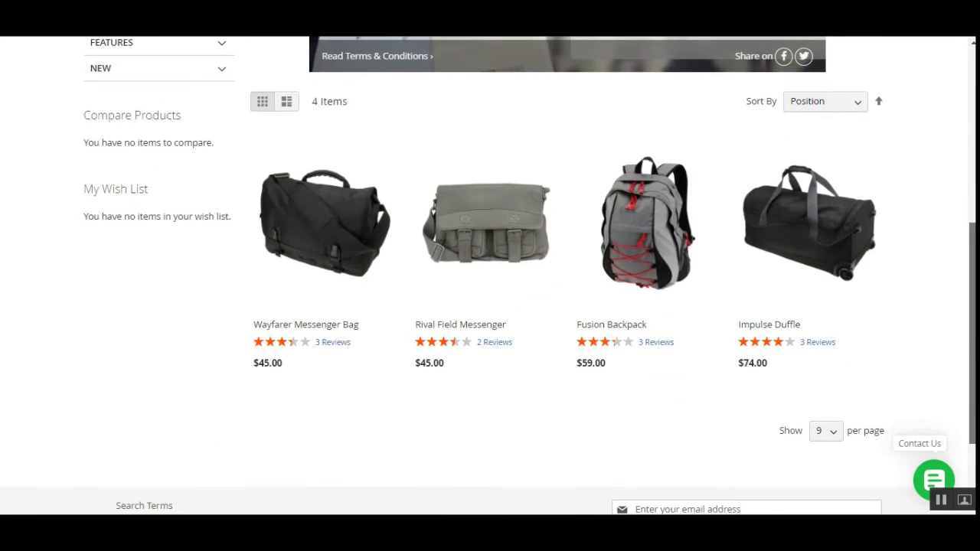
{"action": "left_click", "coordinate": [313, 393]}
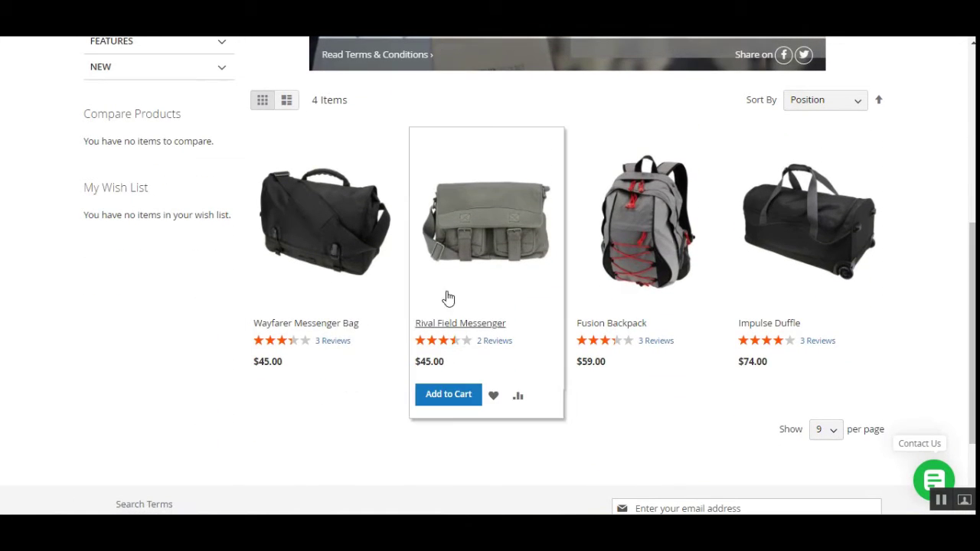
{"action": "left_click", "coordinate": [454, 397]}
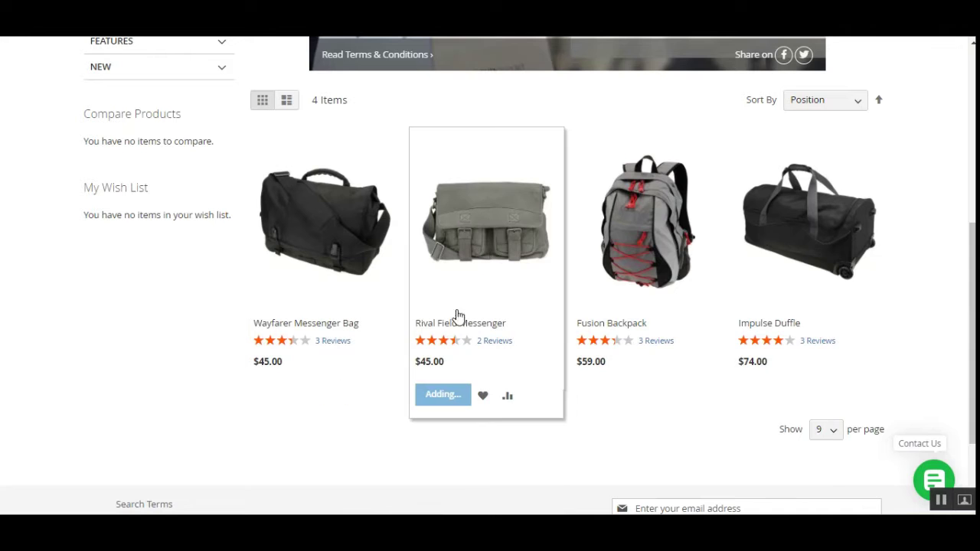
Open the full shopping cart page showing the two bags at a $90.00 subtotal.
{"action": "scroll", "coordinate": [432, 267], "scroll_direction": "up", "scroll_amount": 1}
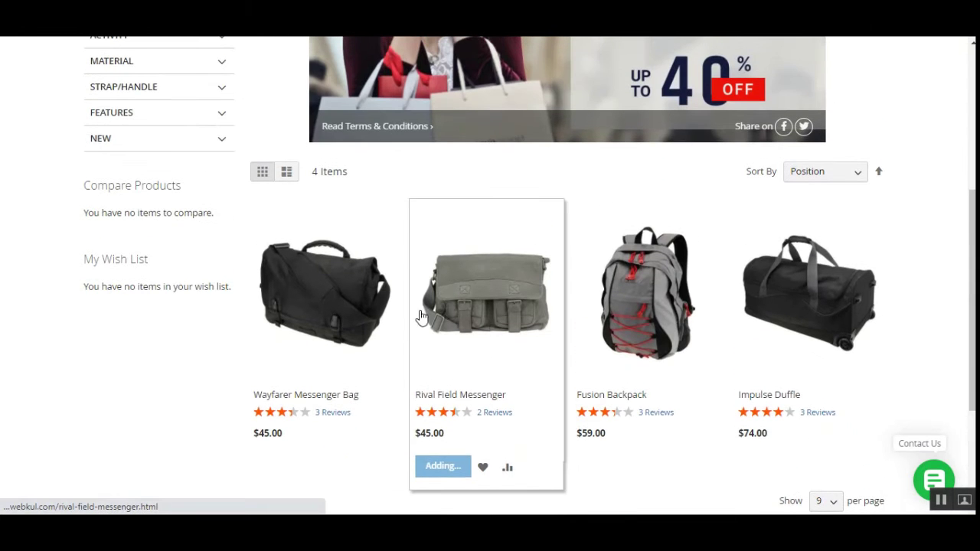
{"action": "scroll", "coordinate": [502, 349], "scroll_direction": "up", "scroll_amount": 2}
{"action": "scroll", "coordinate": [467, 364], "scroll_direction": "down", "scroll_amount": 2}
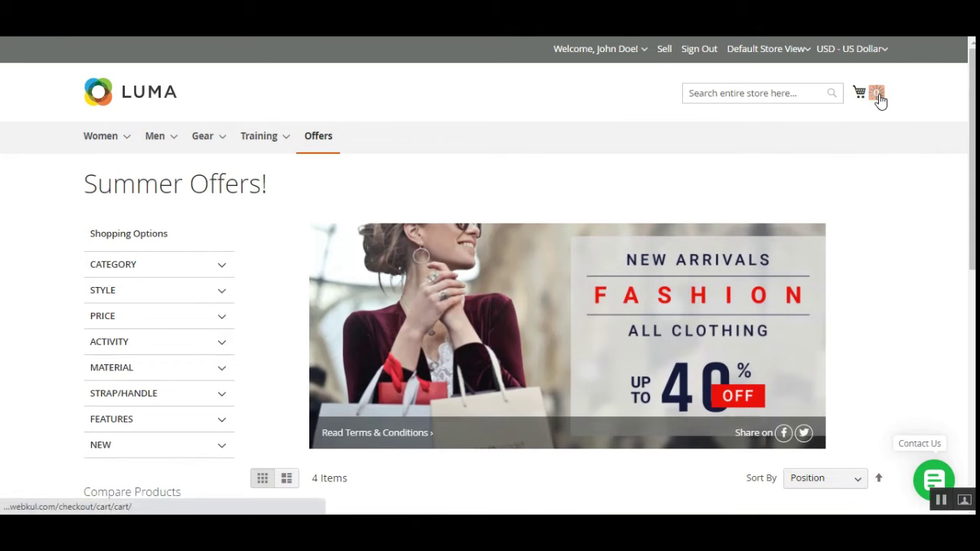
{"action": "left_click_drag", "start_coordinate": [971, 146], "coordinate": [968, 314]}
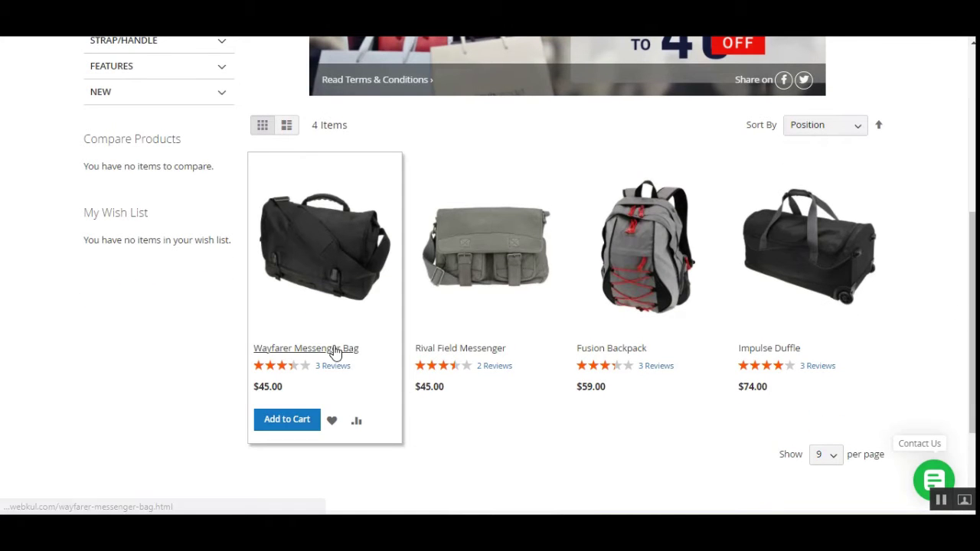
{"action": "scroll", "coordinate": [936, 330], "scroll_direction": "up", "scroll_amount": 5}
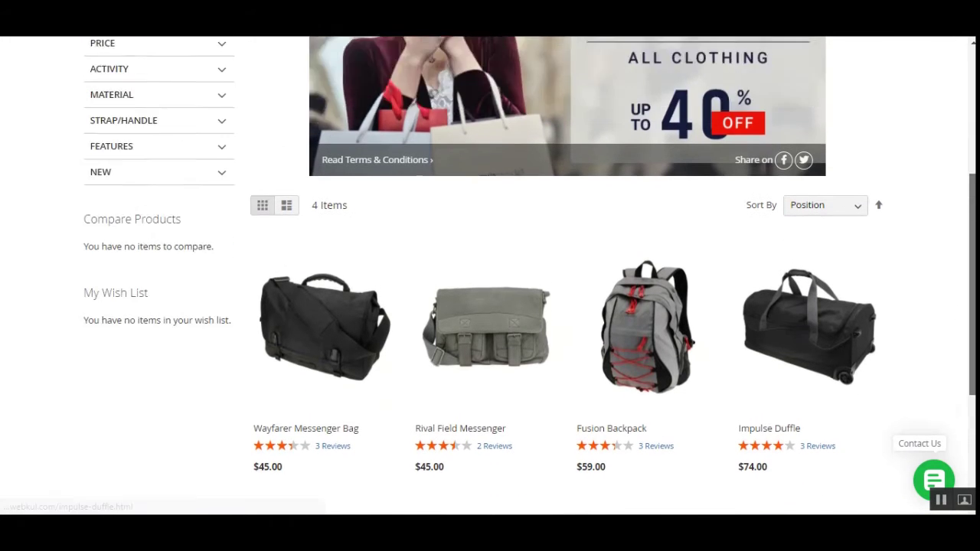
{"action": "left_click", "coordinate": [877, 94]}
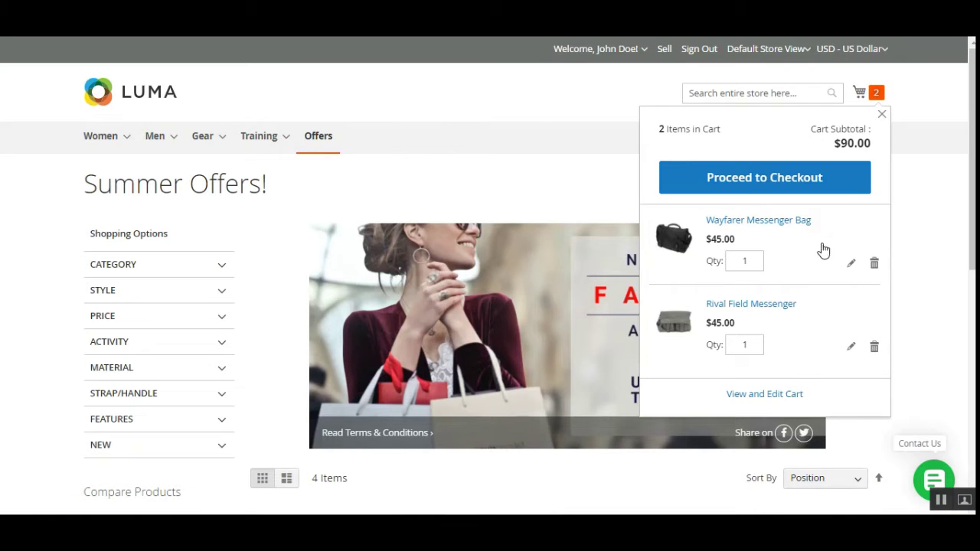
{"action": "left_click", "coordinate": [768, 398]}
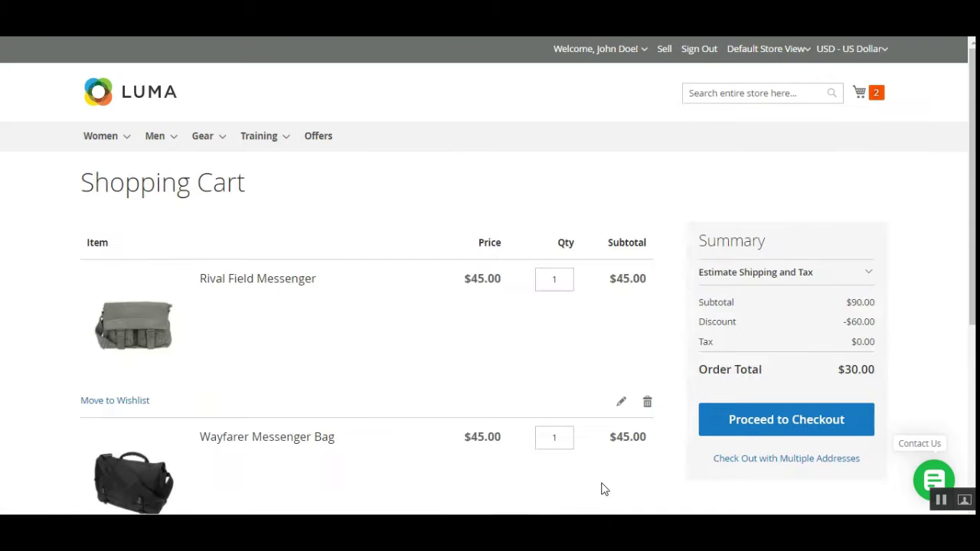
Check the cart's -$60.00 discount and $30.00 order total.
{"action": "left_click_drag", "start_coordinate": [705, 321], "coordinate": [904, 325]}
{"action": "left_click", "coordinate": [904, 324]}
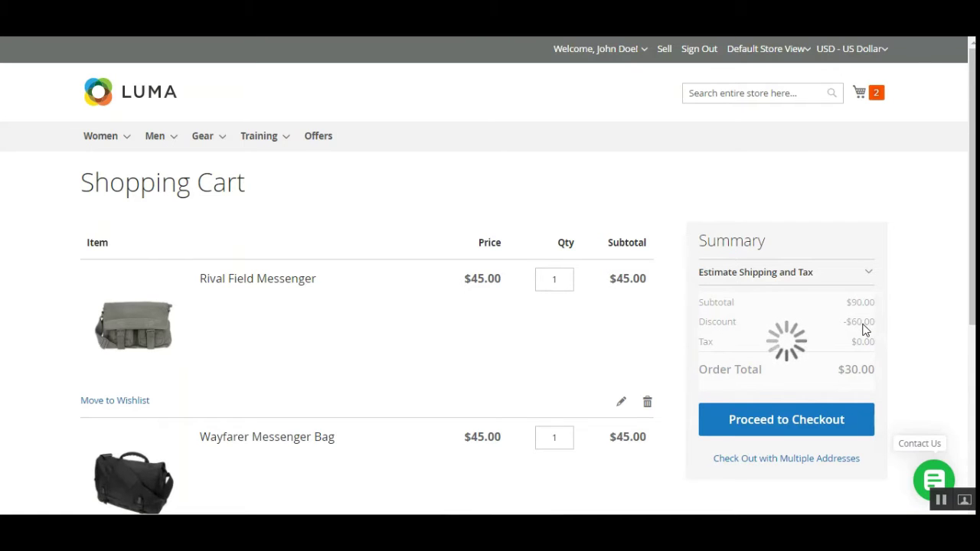
{"action": "left_click_drag", "start_coordinate": [973, 191], "coordinate": [973, 318]}
{"action": "scroll", "coordinate": [970, 230], "scroll_direction": "up", "scroll_amount": 3}
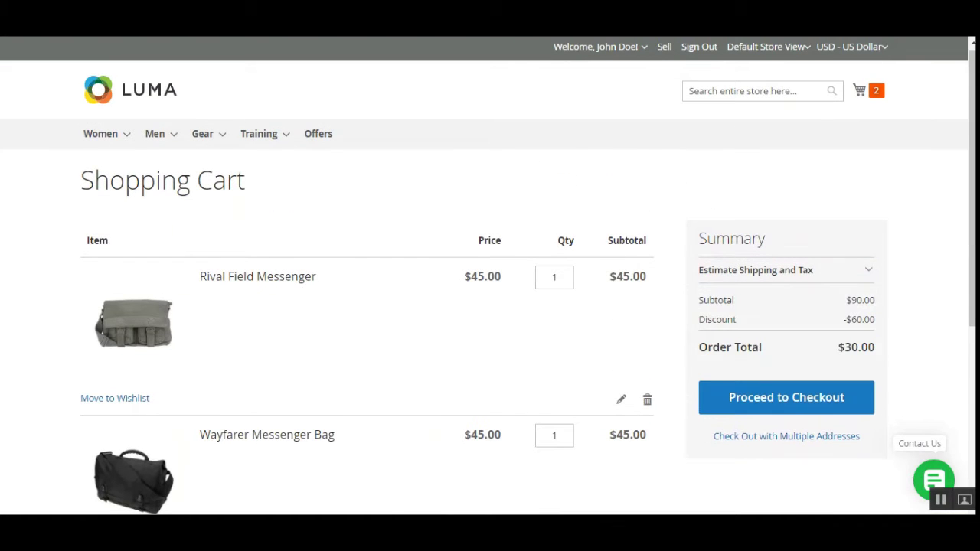
Compare against the Summer Offers! row in the admin Manage Campaign grid.
{"action": "left_click", "coordinate": [612, 23]}
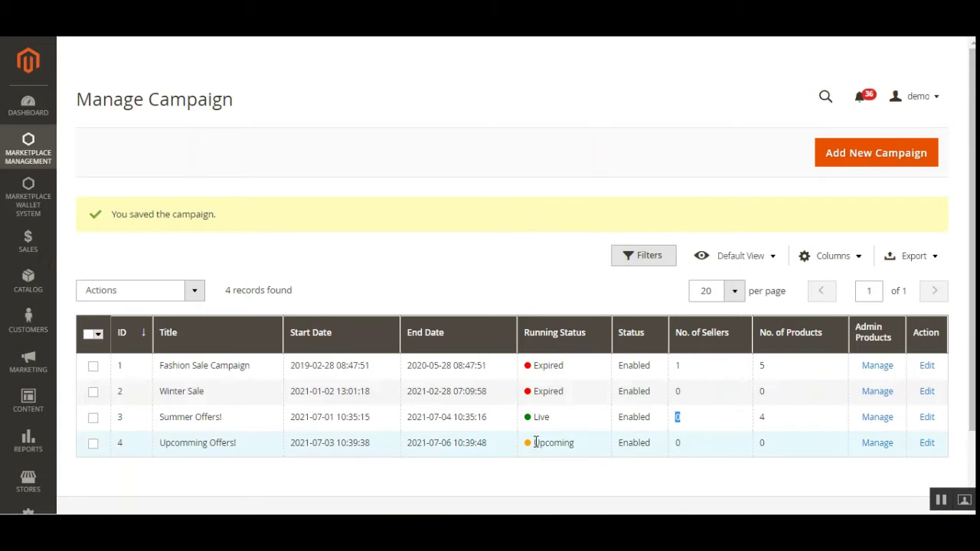
{"action": "left_click_drag", "start_coordinate": [178, 418], "coordinate": [221, 418]}
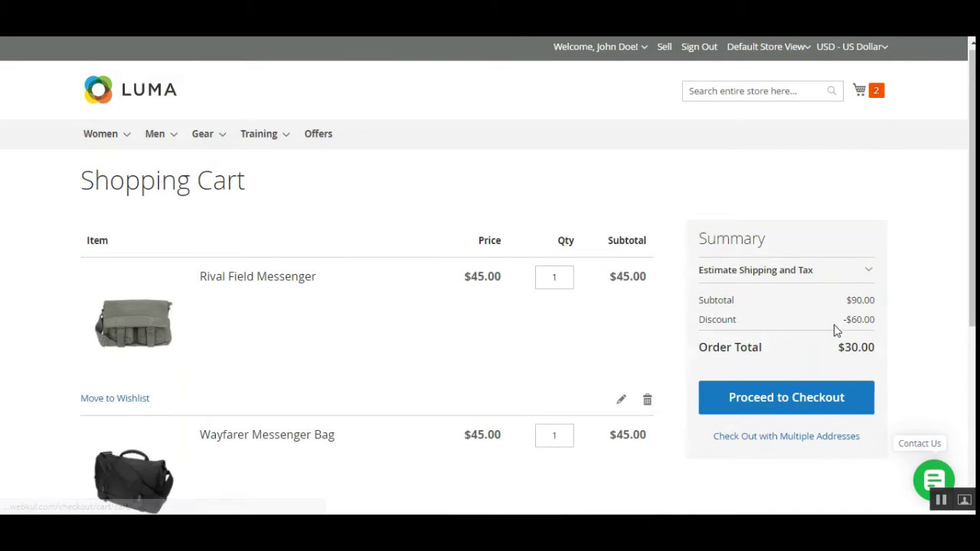
{"action": "scroll", "coordinate": [834, 328], "scroll_direction": "down", "scroll_amount": 2}
{"action": "scroll", "coordinate": [828, 403], "scroll_direction": "down", "scroll_amount": 2}
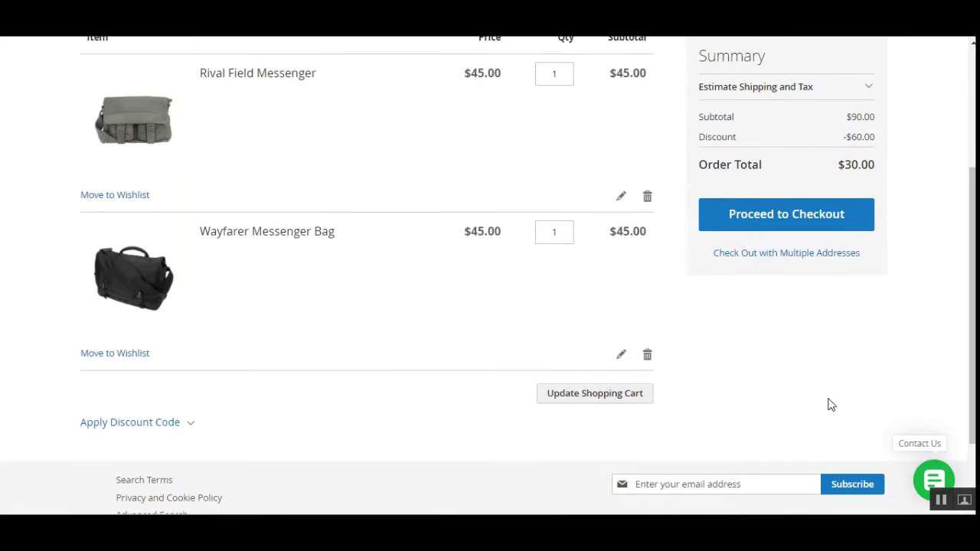
Start checkout for the two discounted bags and continue to the payment step.
{"action": "left_click", "coordinate": [782, 222]}
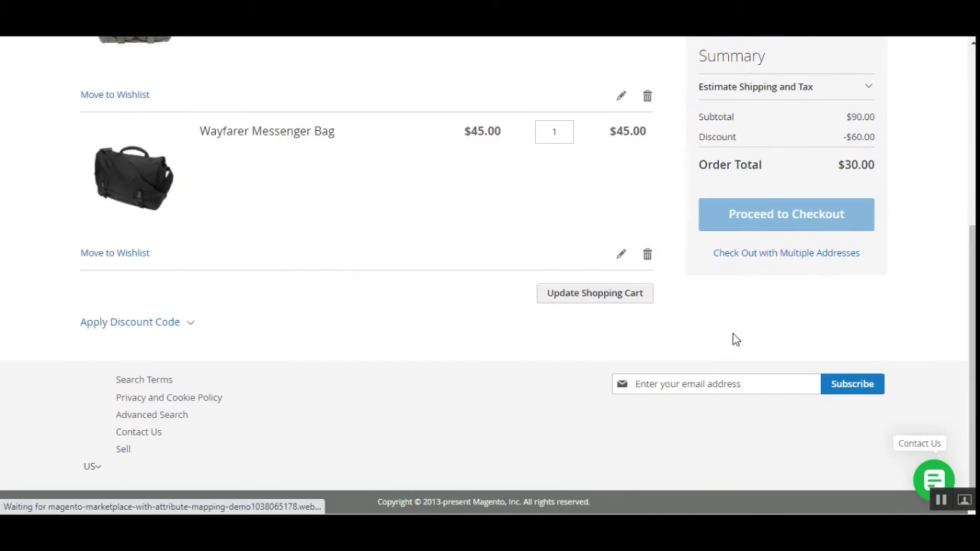
{"action": "scroll", "coordinate": [765, 322], "scroll_direction": "up", "scroll_amount": 3}
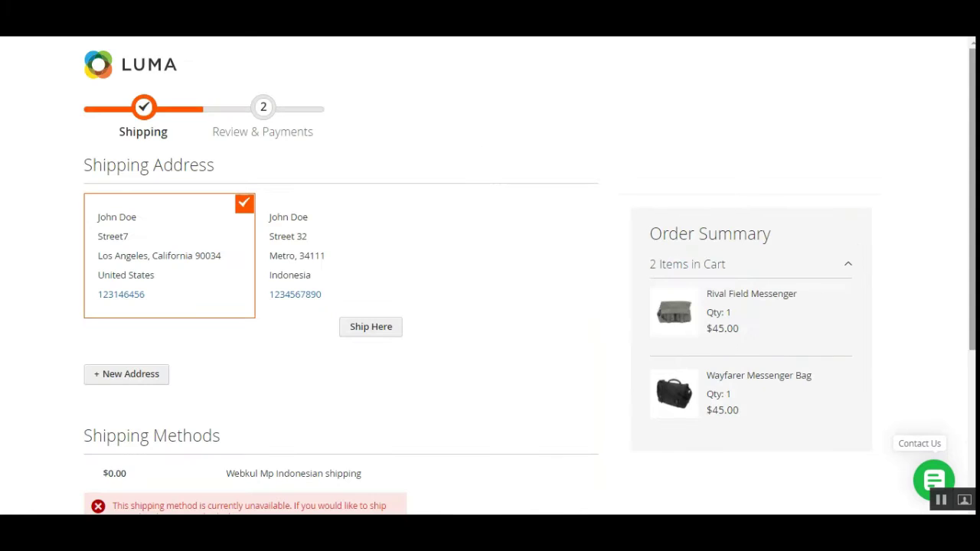
{"action": "scroll", "coordinate": [32, 456], "scroll_direction": "down", "scroll_amount": 2}
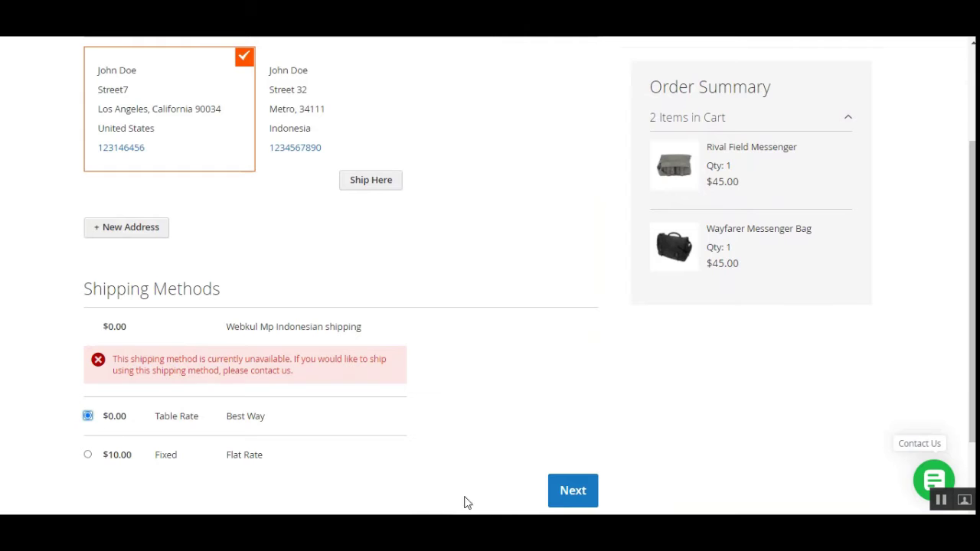
{"action": "left_click", "coordinate": [573, 494]}
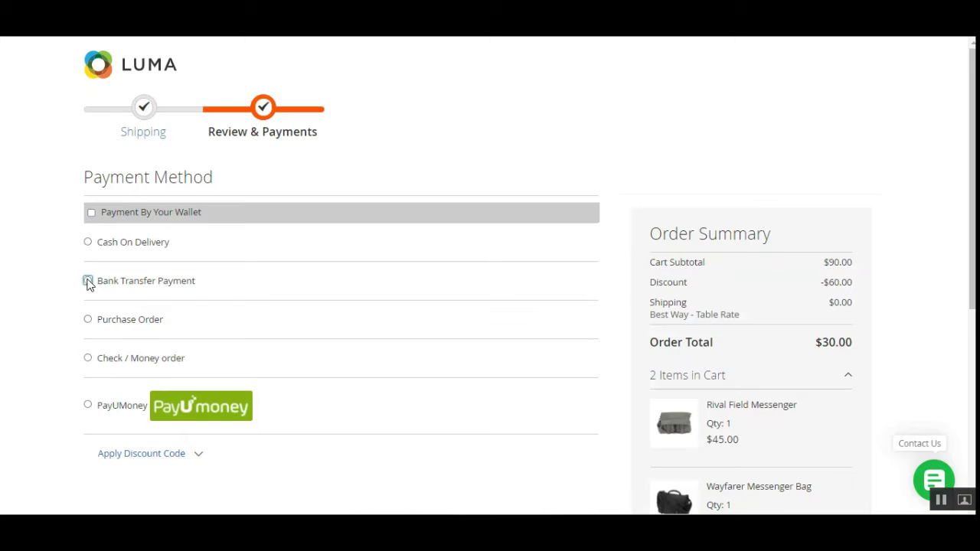
Pay by Bank Transfer, confirm the $60 discount, and place the order.
{"action": "left_click", "coordinate": [88, 281]}
{"action": "scroll", "coordinate": [490, 307], "scroll_direction": "down", "scroll_amount": 2}
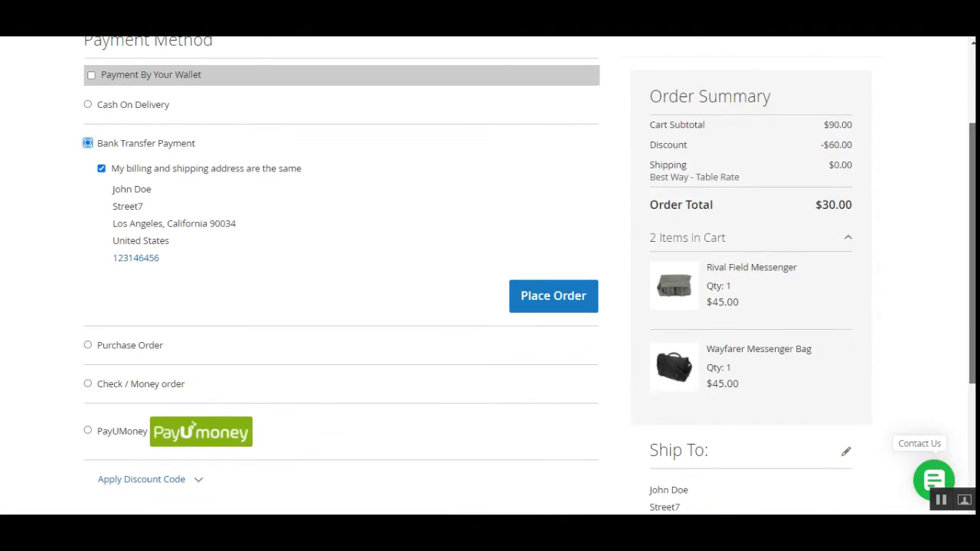
{"action": "left_click_drag", "start_coordinate": [655, 147], "coordinate": [849, 143]}
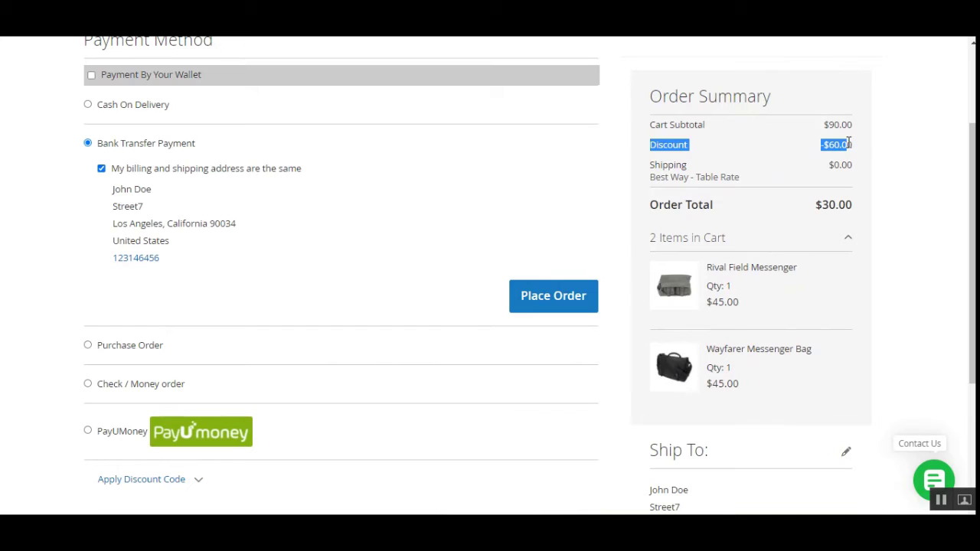
{"action": "left_click", "coordinate": [552, 302]}
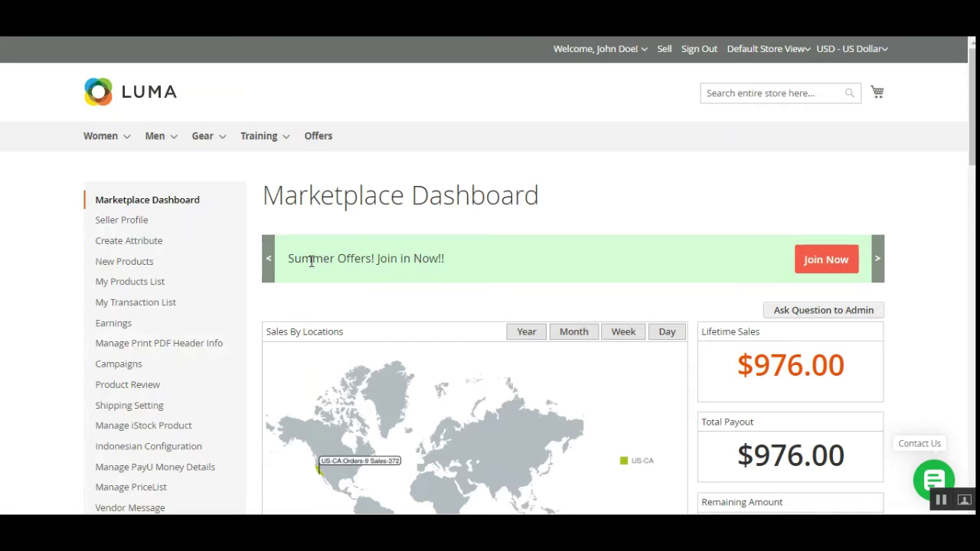
Use the dashboard banner's Join Now on the Upcomming Offers! slide to open its details.
{"action": "left_click_drag", "start_coordinate": [311, 262], "coordinate": [415, 273]}
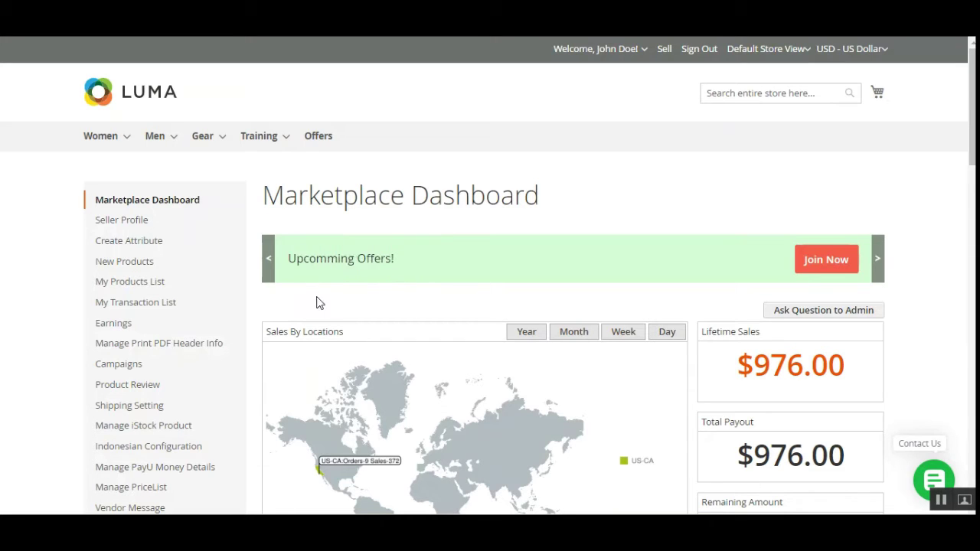
{"action": "left_click", "coordinate": [380, 301]}
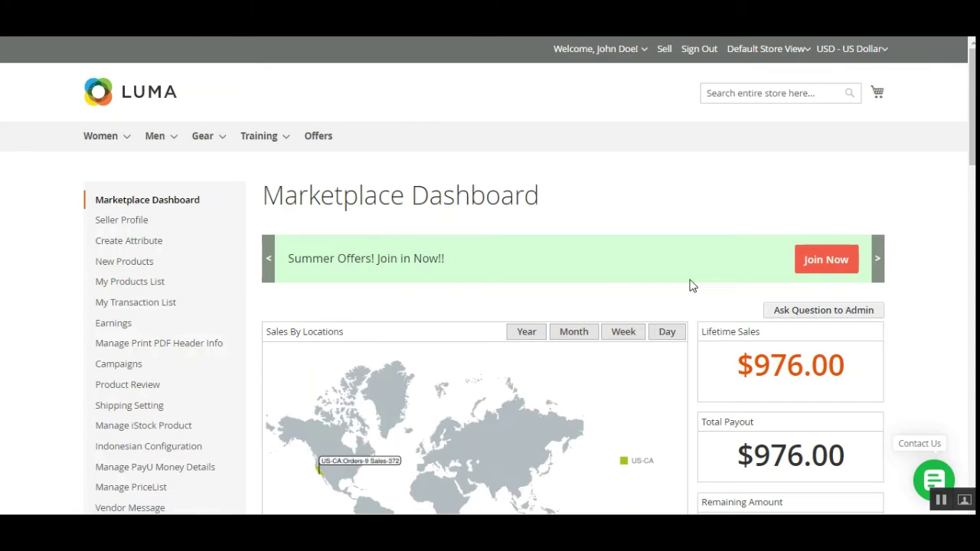
{"action": "left_click", "coordinate": [826, 264]}
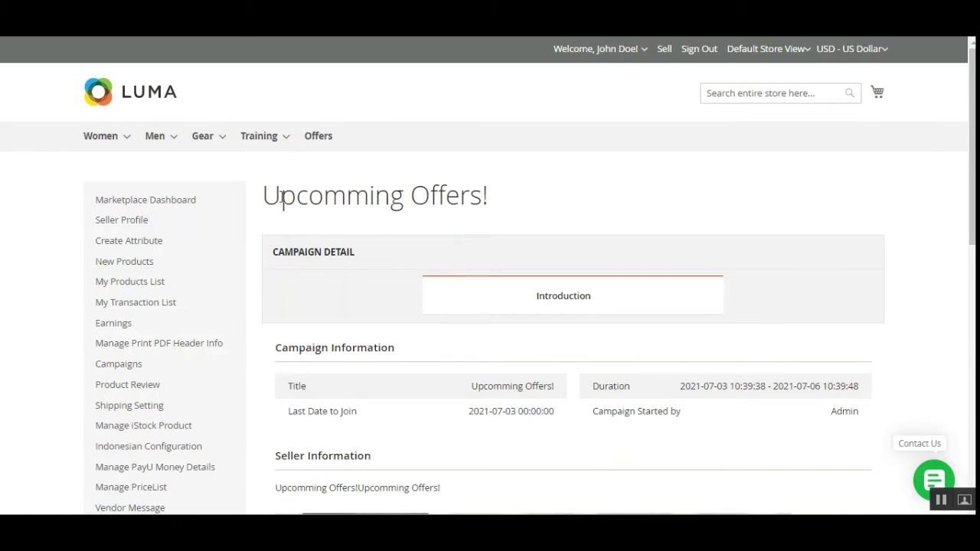
Review the Upcomming Offers! title, campaign duration and last date to join.
{"action": "left_click_drag", "start_coordinate": [314, 197], "coordinate": [558, 223]}
{"action": "left_click_drag", "start_coordinate": [972, 145], "coordinate": [973, 189]}
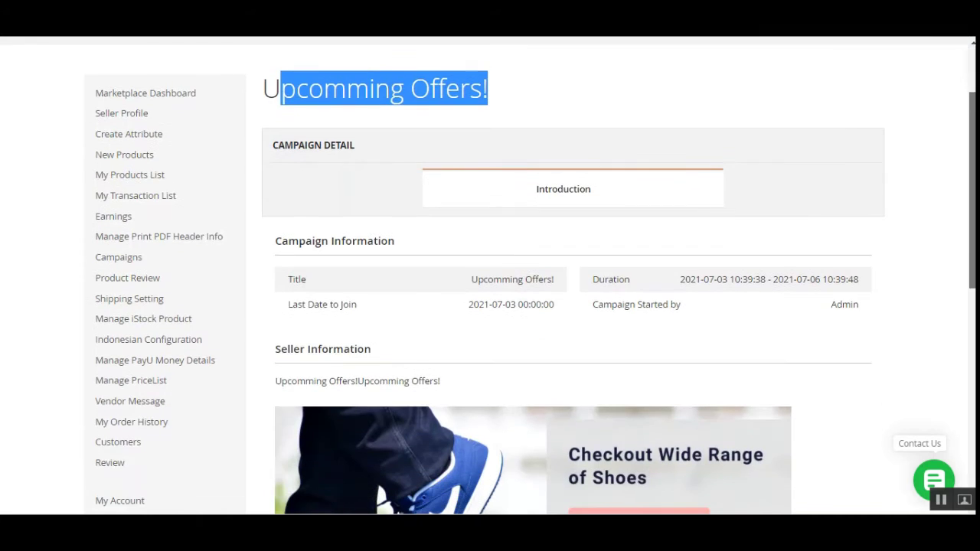
{"action": "left_click", "coordinate": [331, 251]}
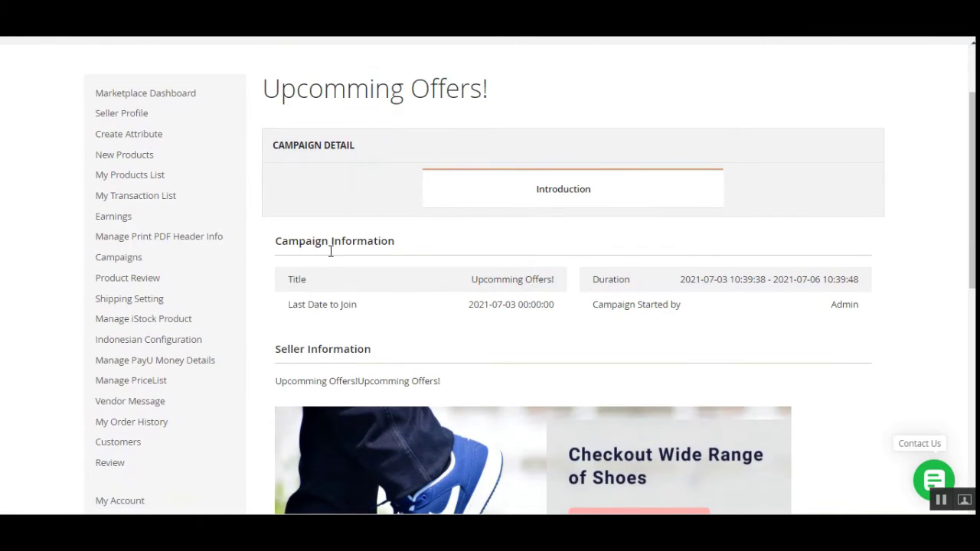
{"action": "left_click_drag", "start_coordinate": [472, 279], "coordinate": [556, 286]}
{"action": "left_click_drag", "start_coordinate": [679, 280], "coordinate": [858, 309]}
{"action": "left_click_drag", "start_coordinate": [470, 304], "coordinate": [556, 306]}
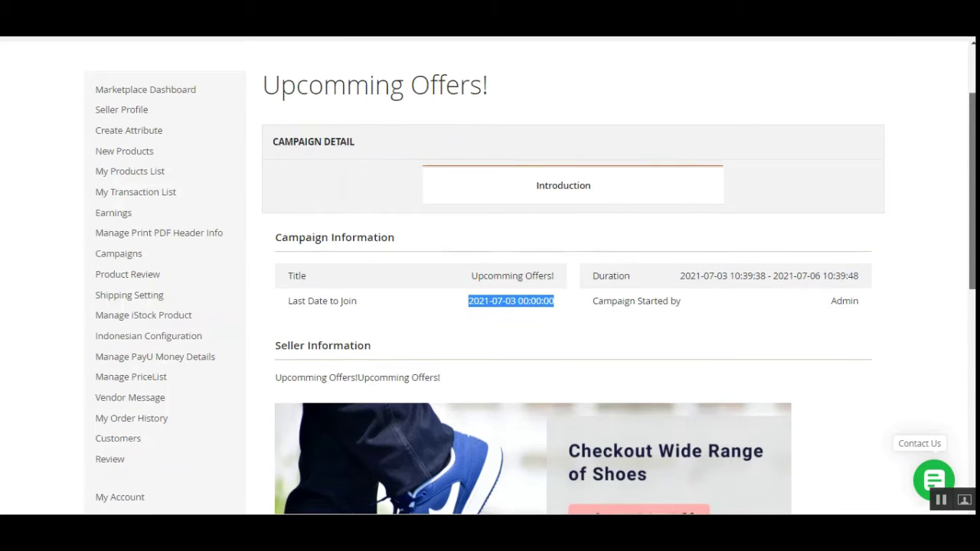
Review the seller information and scroll down to the Join Campaign section.
{"action": "scroll", "coordinate": [337, 196], "scroll_direction": "down", "scroll_amount": 3}
{"action": "mouse_move", "coordinate": [288, 193]}
{"action": "left_mouse_down"}
{"action": "mouse_move", "coordinate": [440, 191]}
{"action": "mouse_move", "coordinate": [442, 201]}
{"action": "mouse_move", "coordinate": [278, 197]}
{"action": "left_mouse_up"}
{"action": "scroll", "coordinate": [525, 319], "scroll_direction": "down", "scroll_amount": 2}
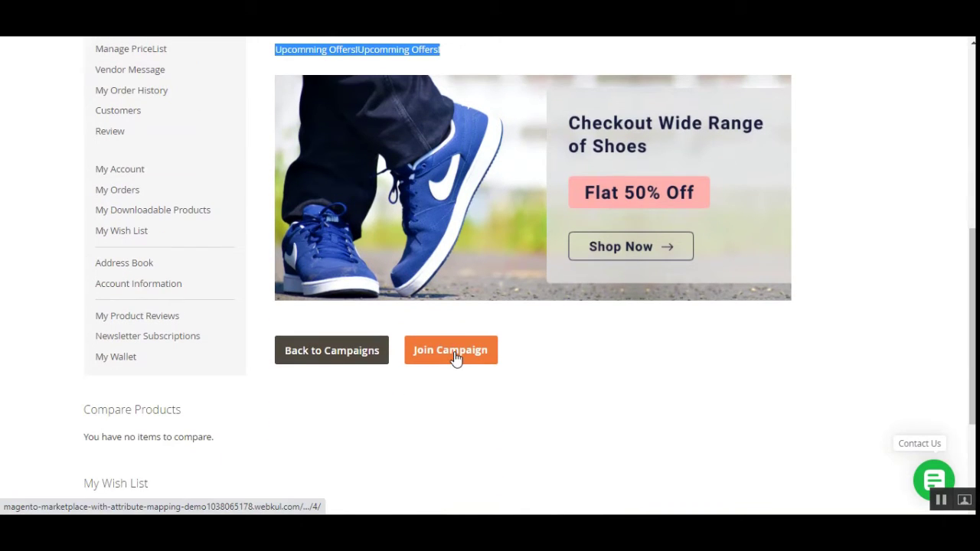
{"action": "scroll", "coordinate": [457, 344], "scroll_direction": "up", "scroll_amount": 2}
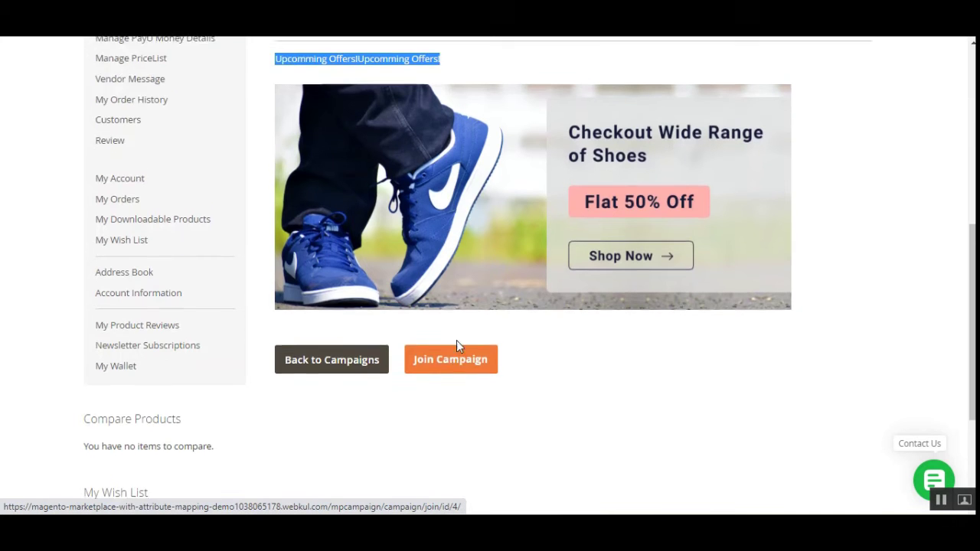
{"action": "left_click", "coordinate": [511, 201]}
{"action": "scroll", "coordinate": [420, 326], "scroll_direction": "down", "scroll_amount": 1}
{"action": "scroll", "coordinate": [432, 467], "scroll_direction": "down", "scroll_amount": 1}
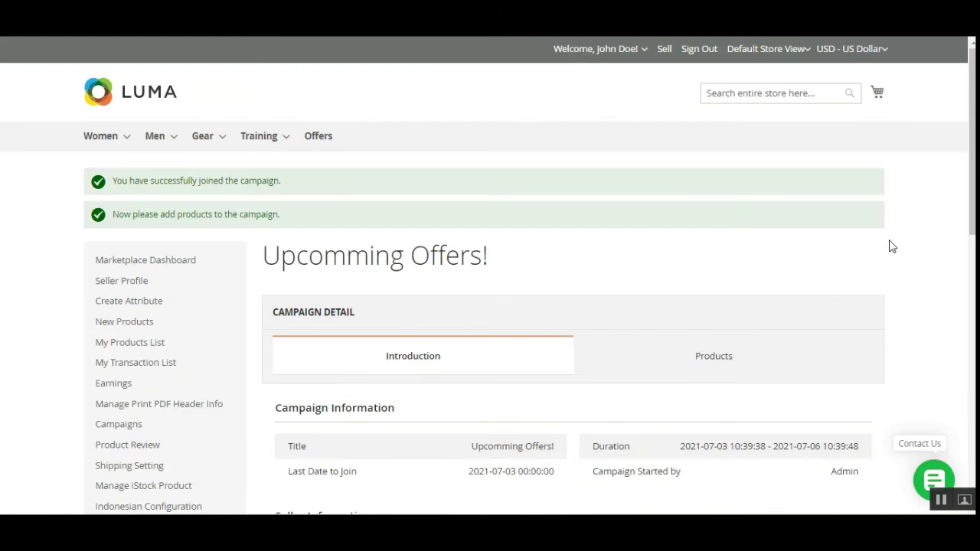
Show the products available for the Upcomming Offers! campaign.
{"action": "scroll", "coordinate": [490, 276], "scroll_direction": "down", "scroll_amount": 2}
{"action": "scroll", "coordinate": [490, 276], "scroll_direction": "down", "scroll_amount": 1}
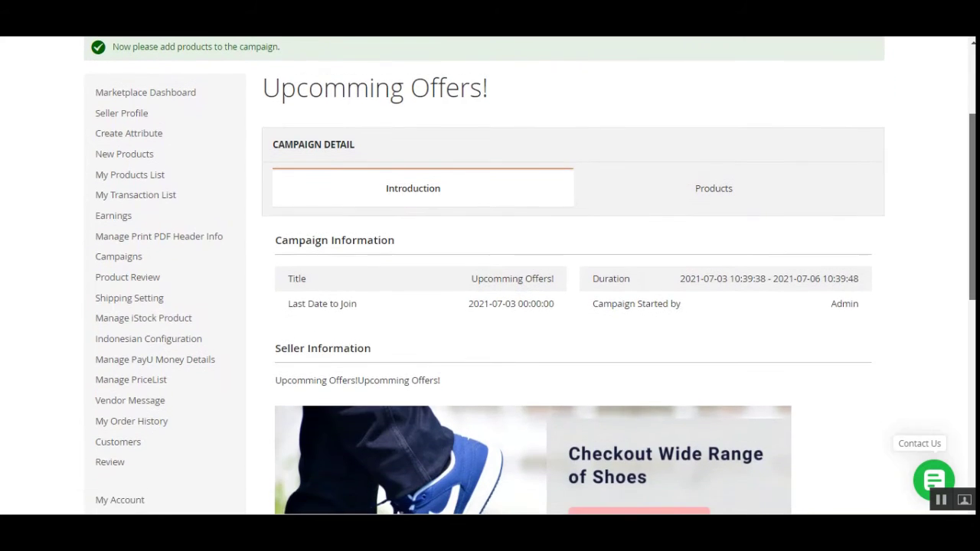
{"action": "scroll", "coordinate": [484, 276], "scroll_direction": "up", "scroll_amount": 1}
{"action": "scroll", "coordinate": [485, 276], "scroll_direction": "down", "scroll_amount": 2}
{"action": "scroll", "coordinate": [490, 276], "scroll_direction": "down", "scroll_amount": 3}
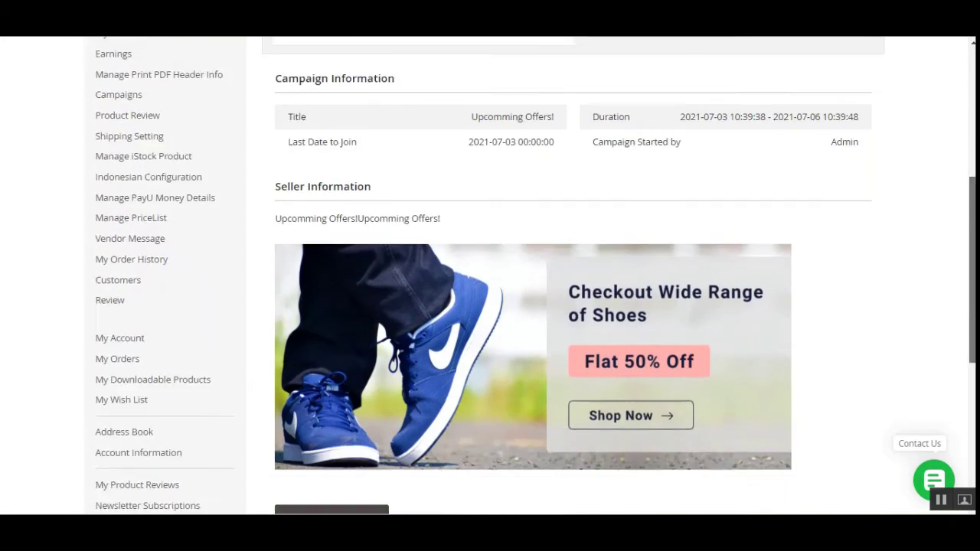
{"action": "scroll", "coordinate": [572, 437], "scroll_direction": "up", "scroll_amount": 1}
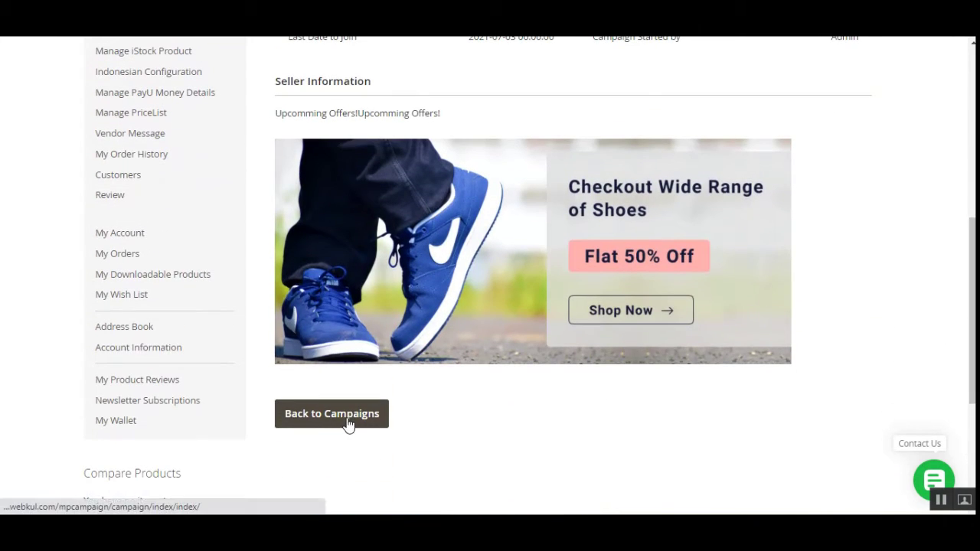
{"action": "scroll", "coordinate": [363, 189], "scroll_direction": "up", "scroll_amount": 3}
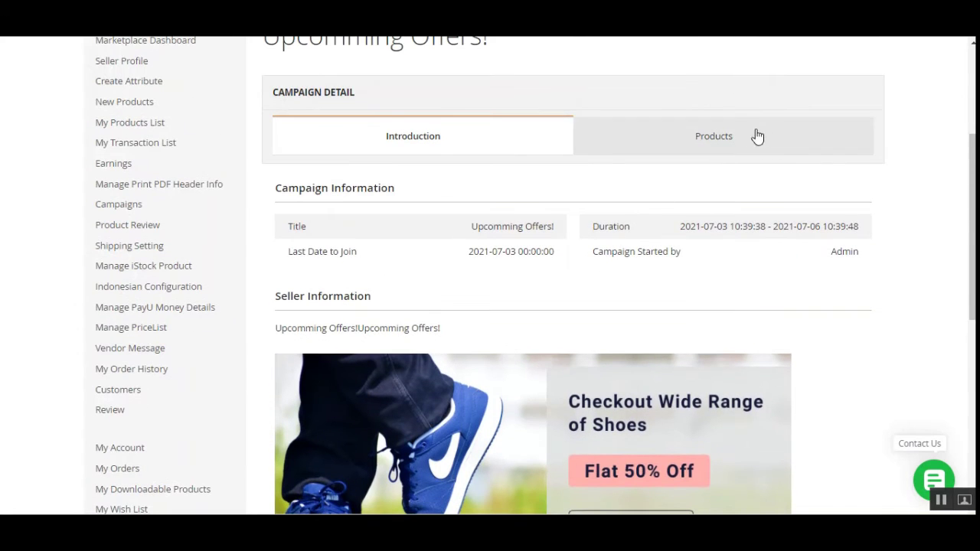
{"action": "scroll", "coordinate": [703, 194], "scroll_direction": "up", "scroll_amount": 1}
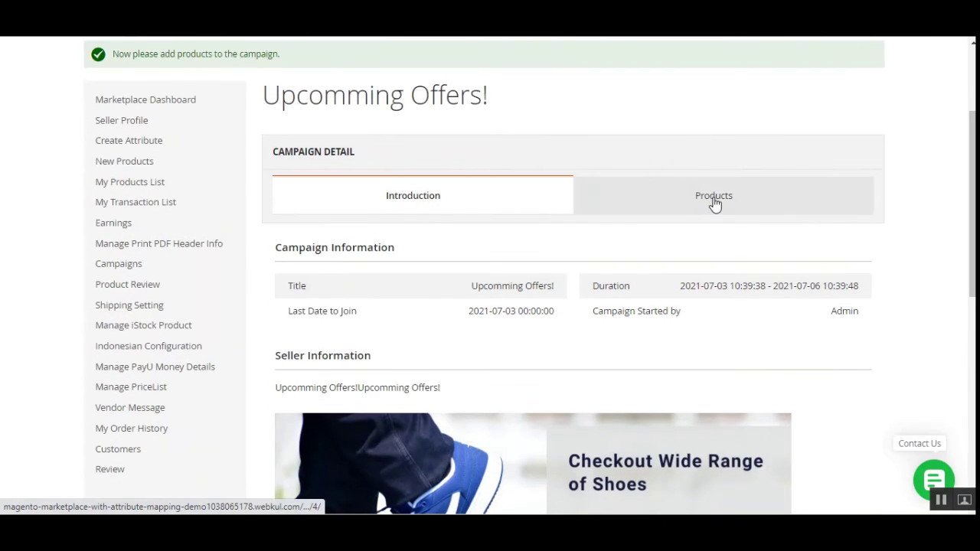
{"action": "left_click", "coordinate": [714, 198]}
{"action": "scroll", "coordinate": [287, 398], "scroll_direction": "down", "scroll_amount": 2}
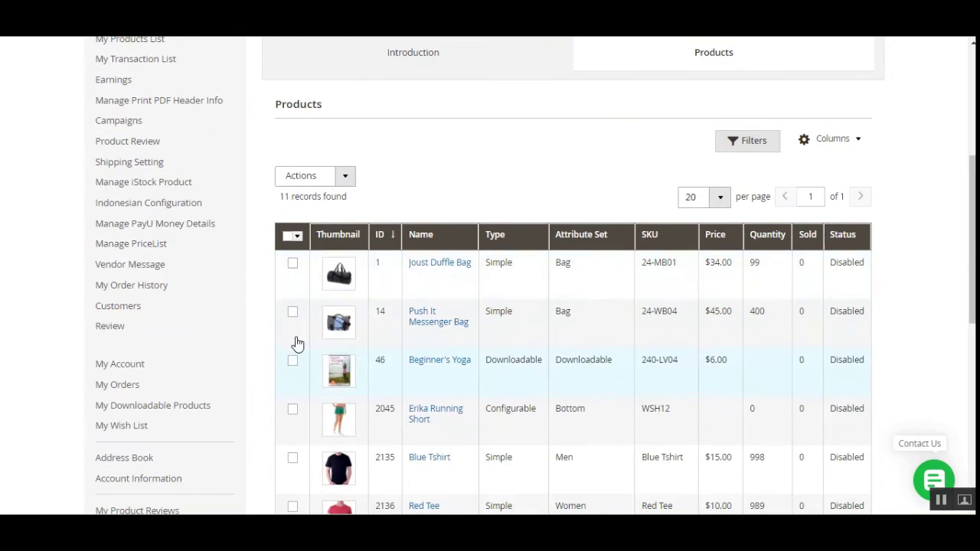
Enable Joust Duffle Bag, Push It Messenger Bag, Beginner's Yoga and Erika Running Short in the campaign.
{"action": "left_click", "coordinate": [292, 265]}
{"action": "left_click", "coordinate": [293, 312]}
{"action": "left_click", "coordinate": [292, 361]}
{"action": "left_click", "coordinate": [293, 412]}
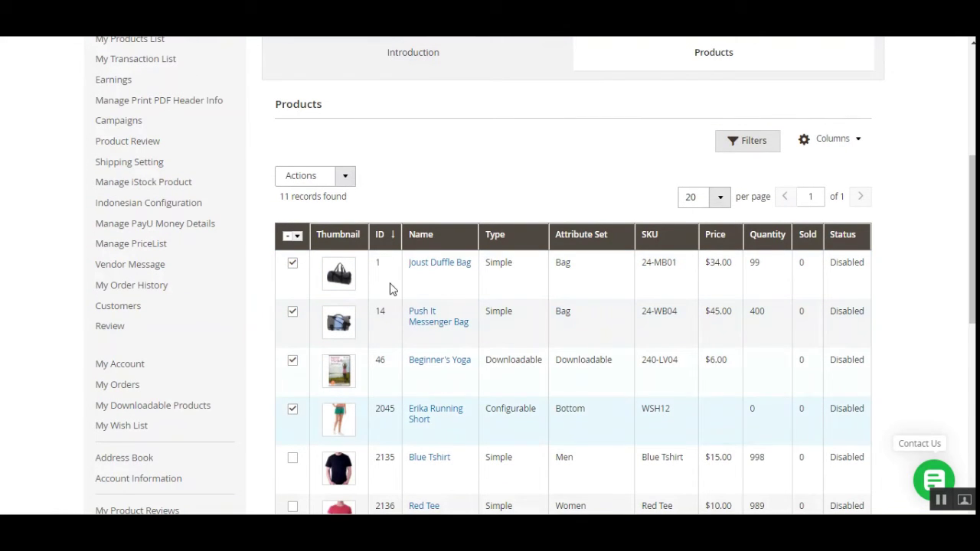
{"action": "left_click", "coordinate": [344, 176]}
{"action": "left_click", "coordinate": [341, 202]}
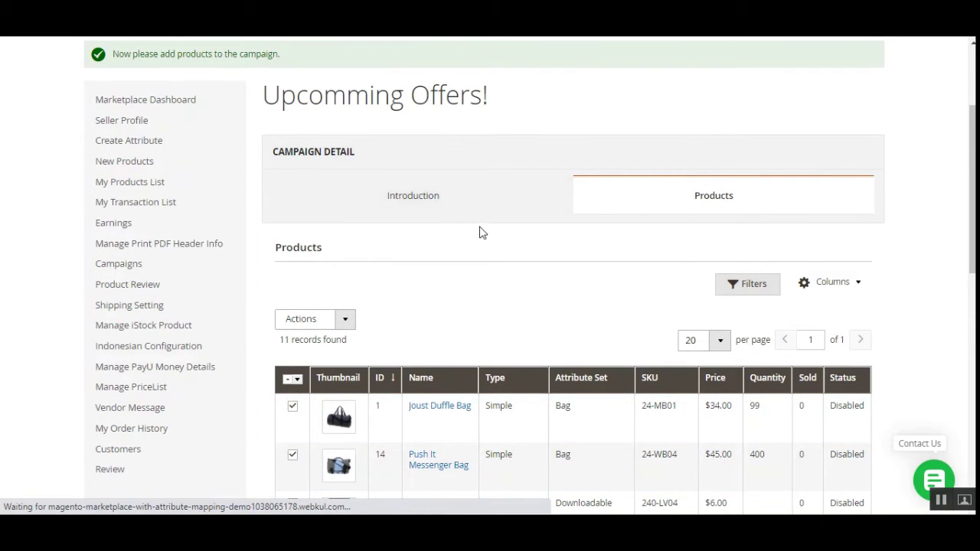
{"action": "left_click", "coordinate": [429, 206]}
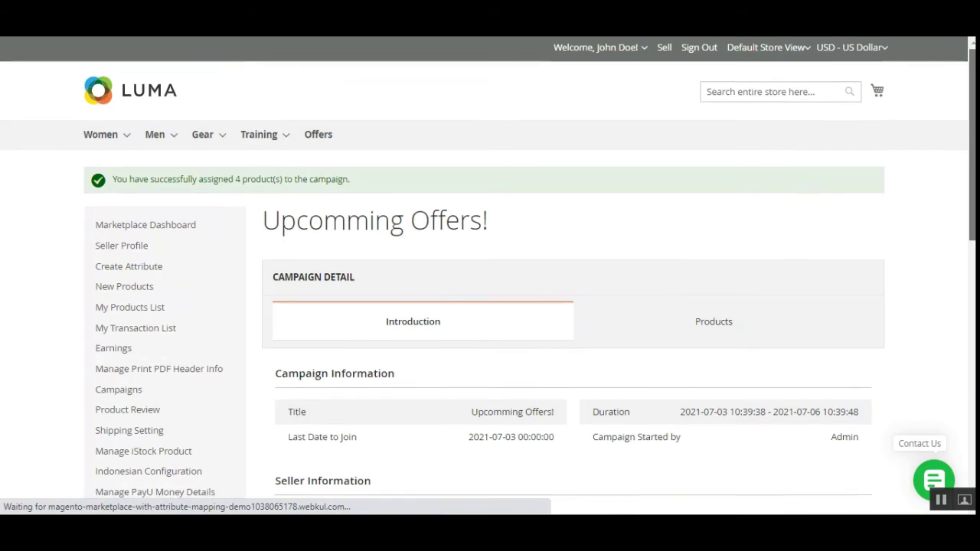
Return to the Marketplace Dashboard showing the Summer Offers banner and $976.00 lifetime sales.
{"action": "scroll", "coordinate": [490, 276], "scroll_direction": "down", "scroll_amount": 5}
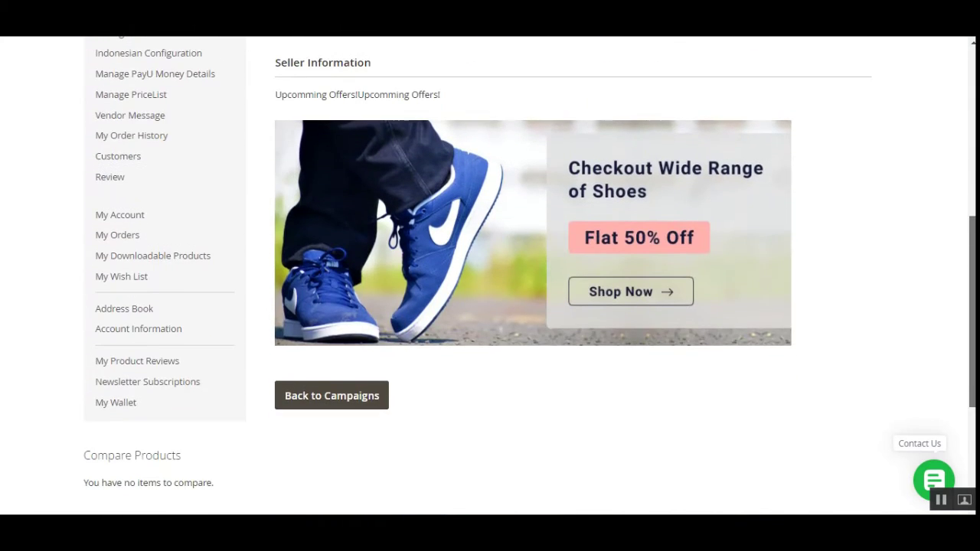
{"action": "scroll", "coordinate": [491, 275], "scroll_direction": "up", "scroll_amount": 5}
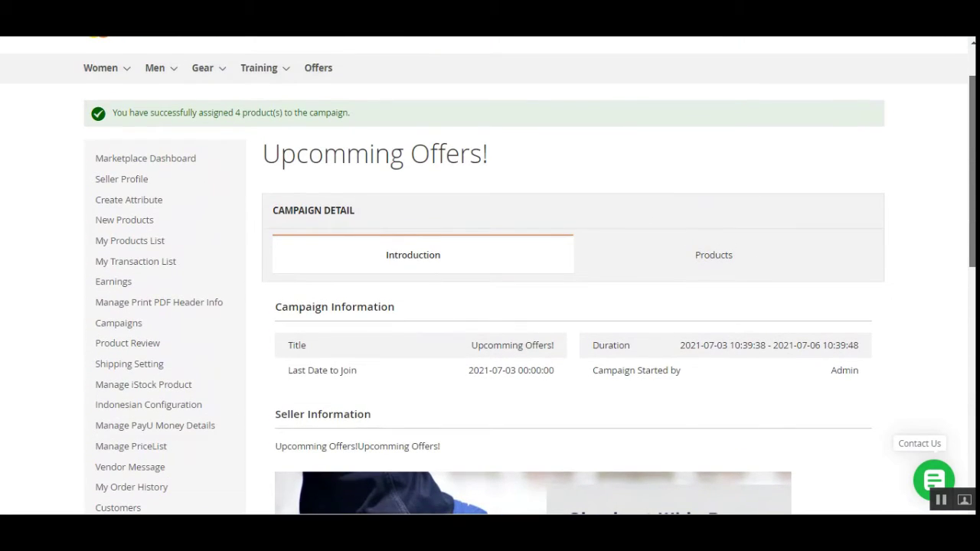
{"action": "scroll", "coordinate": [143, 242], "scroll_direction": "up", "scroll_amount": 1}
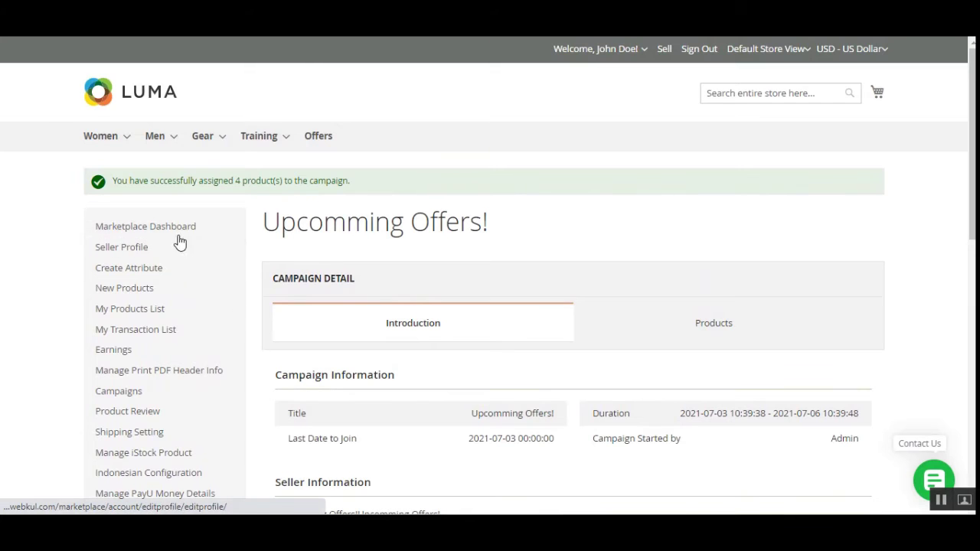
{"action": "left_click", "coordinate": [157, 228]}
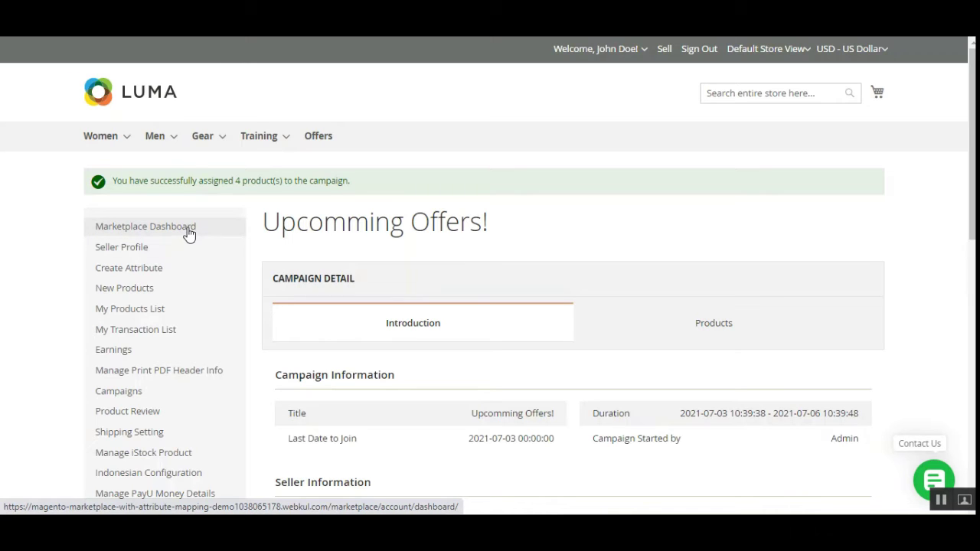
{"action": "left_click", "coordinate": [189, 233]}
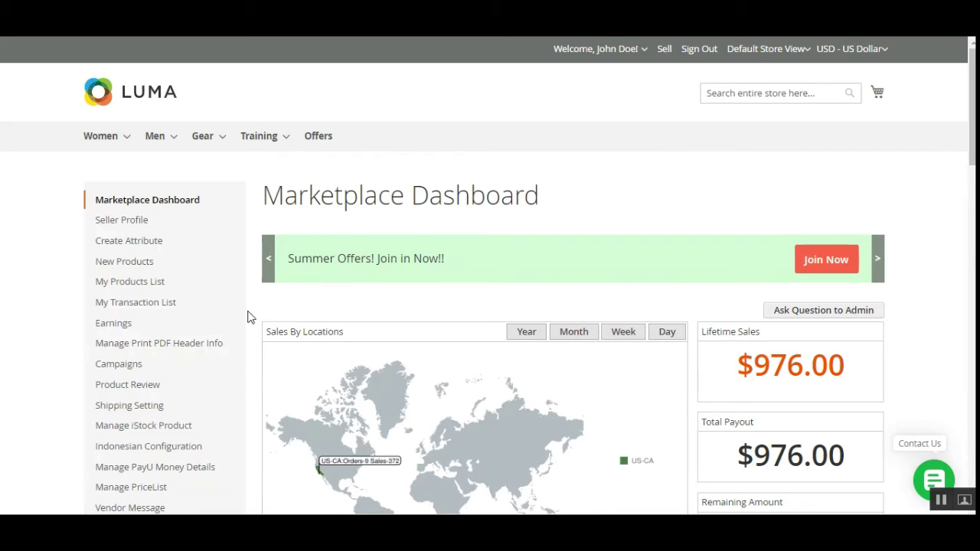
{"action": "scroll", "coordinate": [175, 470], "scroll_direction": "down", "scroll_amount": 3}
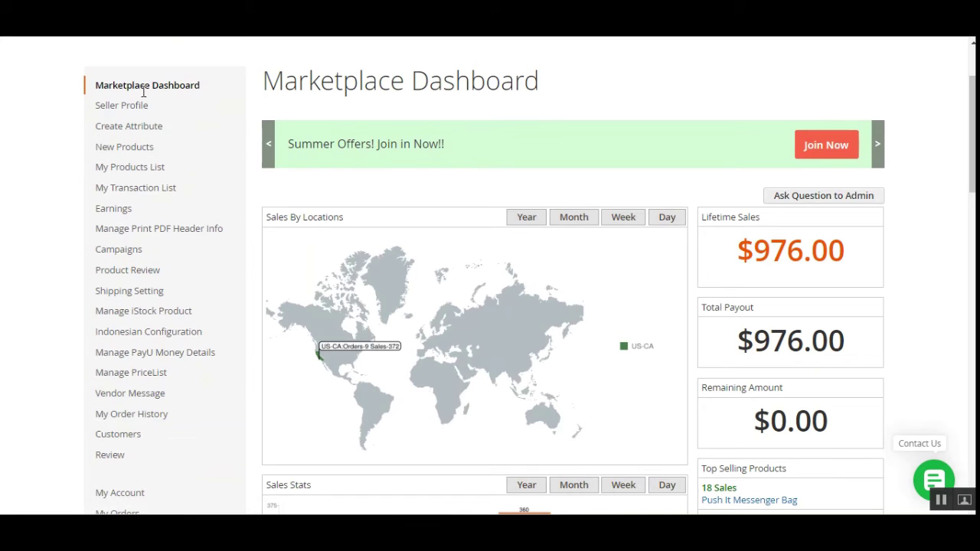
Review the Campaigns grid: Upcomming Offers! joined with 4 products, Summer Offers! not joined.
{"action": "left_click", "coordinate": [140, 257]}
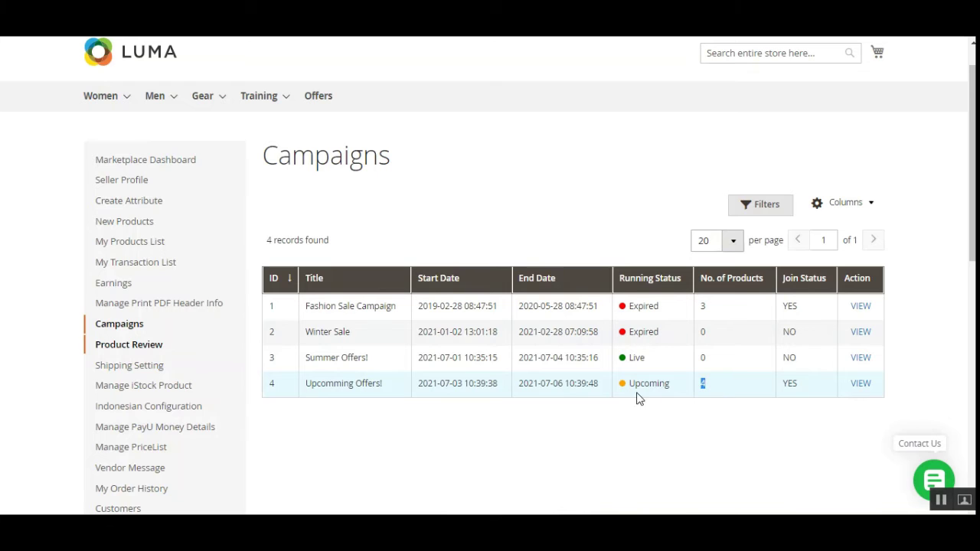
{"action": "left_click_drag", "start_coordinate": [321, 385], "coordinate": [785, 392]}
{"action": "double_click", "coordinate": [703, 384]}
{"action": "double_click", "coordinate": [787, 386]}
{"action": "left_click_drag", "start_coordinate": [315, 358], "coordinate": [410, 368]}
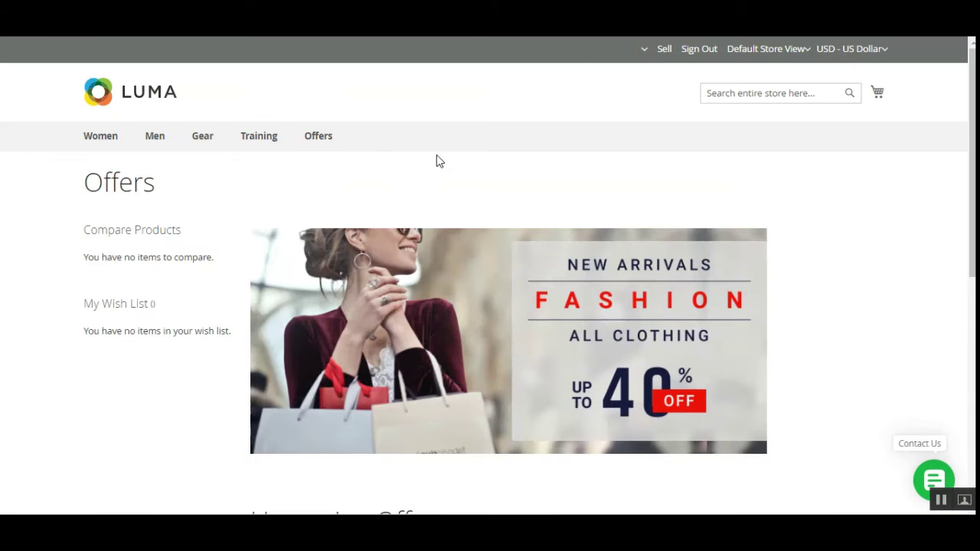
Reopen Summer Offers! from the fashion banner and scroll to its four products, Wayfarer Messenger Bag to Impulse Duffle.
{"action": "scroll", "coordinate": [770, 308], "scroll_direction": "down", "scroll_amount": 5}
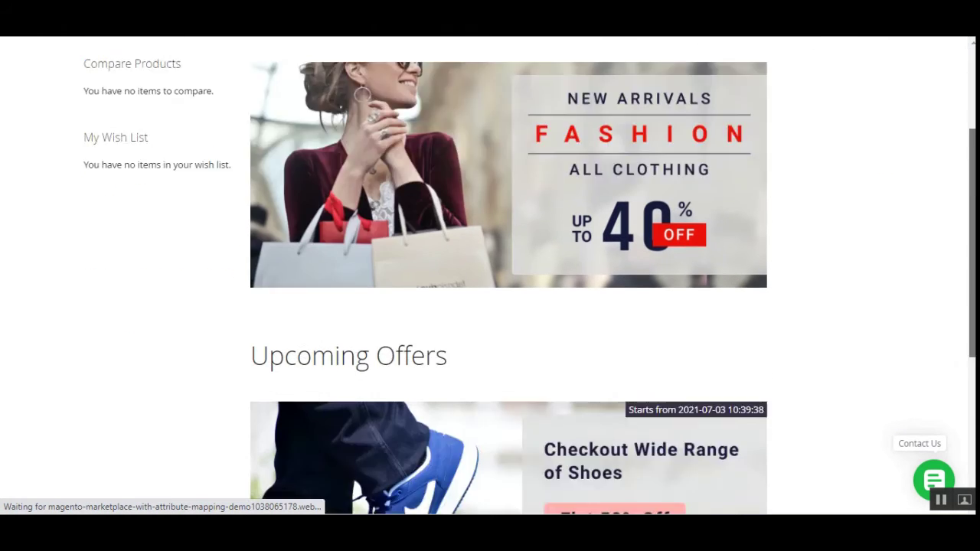
{"action": "scroll", "coordinate": [570, 255], "scroll_direction": "up", "scroll_amount": 2}
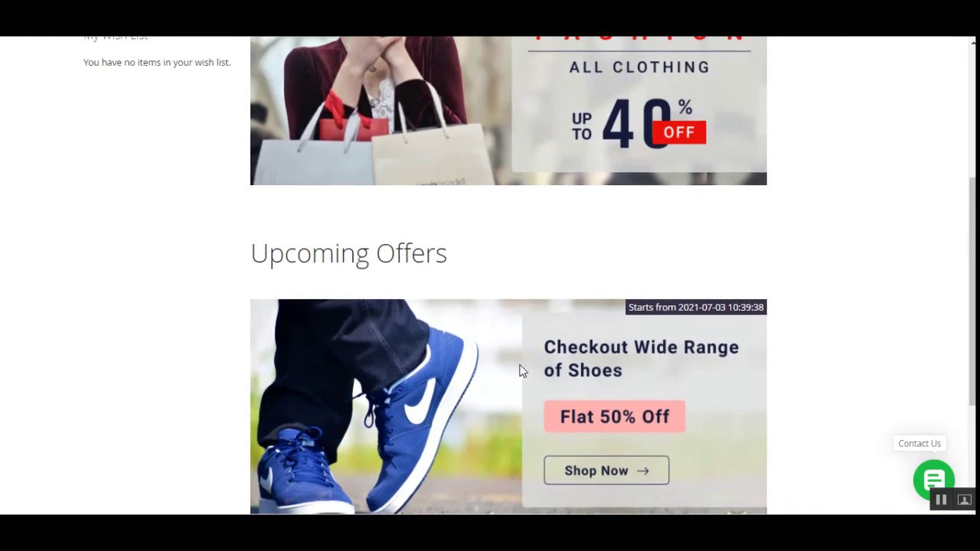
{"action": "scroll", "coordinate": [521, 372], "scroll_direction": "down", "scroll_amount": 1}
{"action": "scroll", "coordinate": [481, 316], "scroll_direction": "up", "scroll_amount": 5}
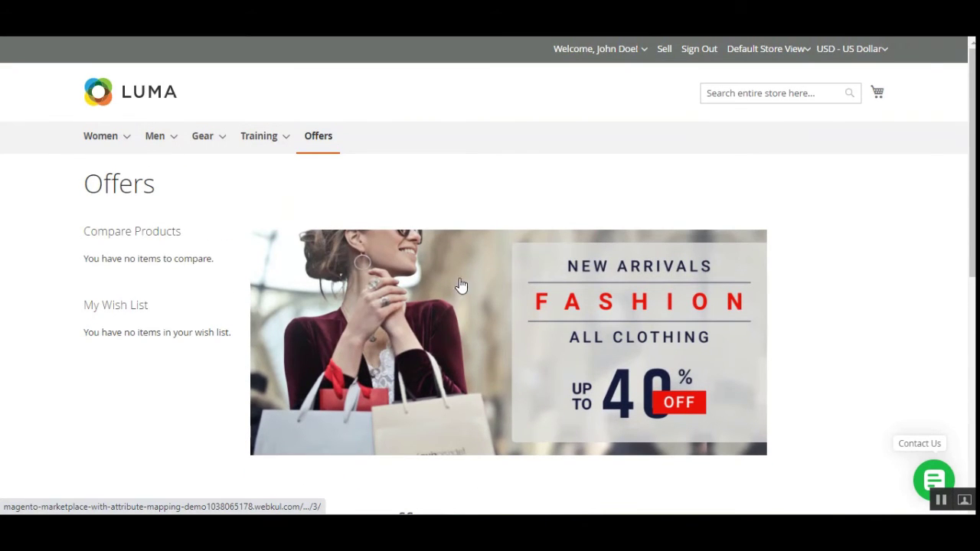
{"action": "left_click", "coordinate": [512, 285]}
{"action": "scroll", "coordinate": [671, 339], "scroll_direction": "down", "scroll_amount": 5}
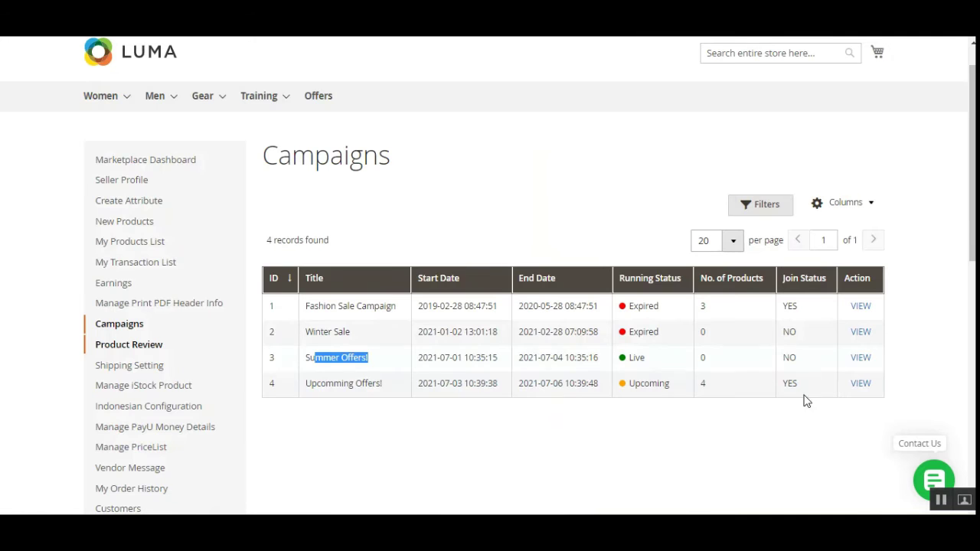
Open the Summer Offers! details and review its 2021-07-01 to 2021-07-04 run and 2021-07-02 join deadline.
{"action": "left_click", "coordinate": [704, 357]}
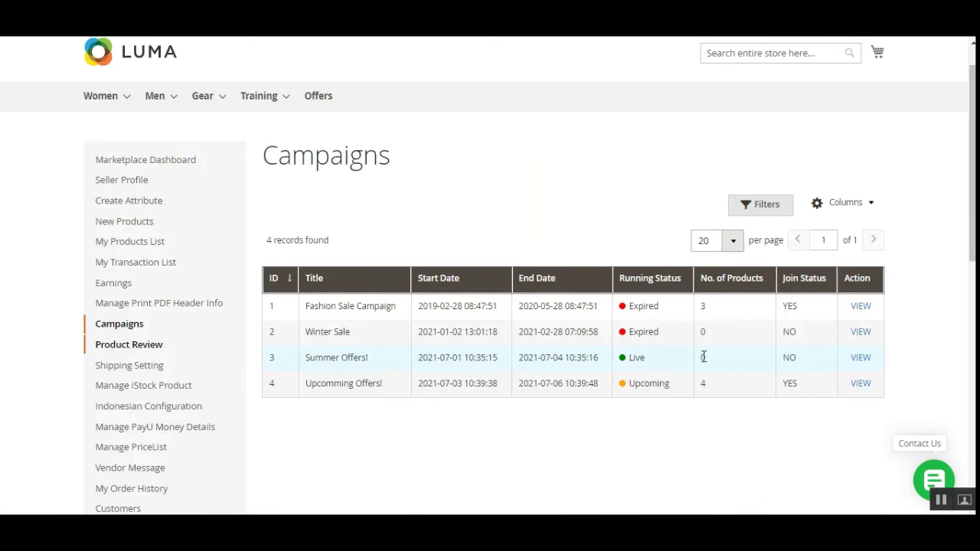
{"action": "left_click", "coordinate": [862, 359]}
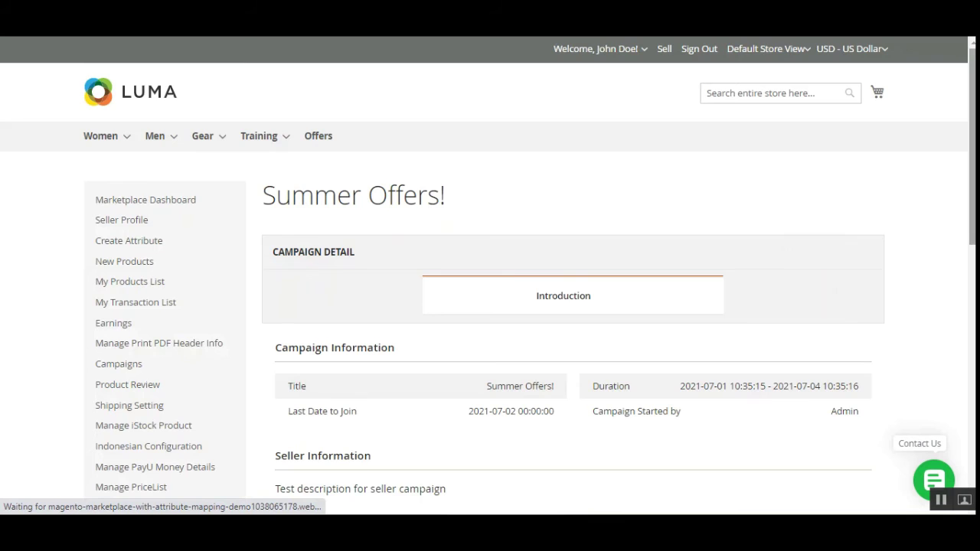
{"action": "scroll", "coordinate": [838, 331], "scroll_direction": "down", "scroll_amount": 3}
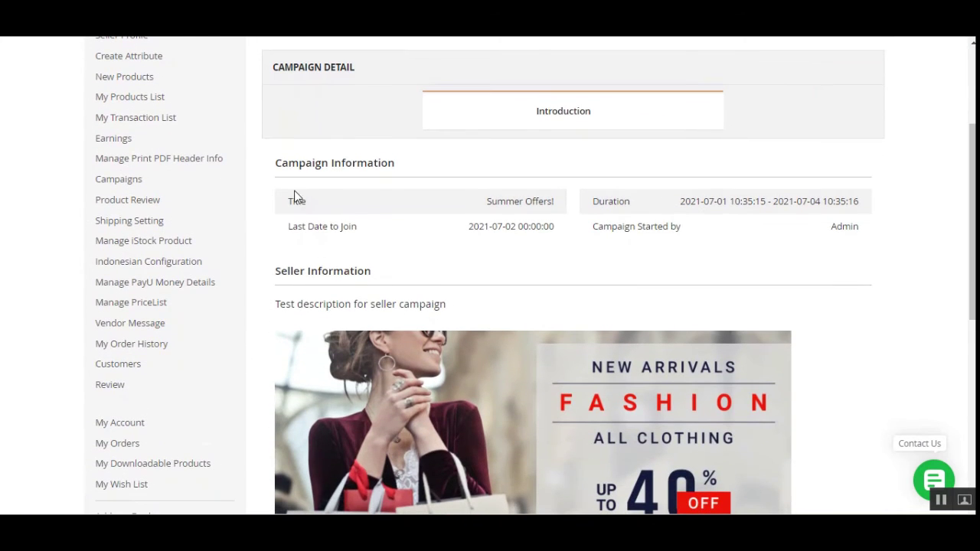
{"action": "left_click_drag", "start_coordinate": [288, 162], "coordinate": [325, 225]}
{"action": "left_click_drag", "start_coordinate": [489, 201], "coordinate": [553, 205]}
{"action": "left_click_drag", "start_coordinate": [691, 202], "coordinate": [861, 201]}
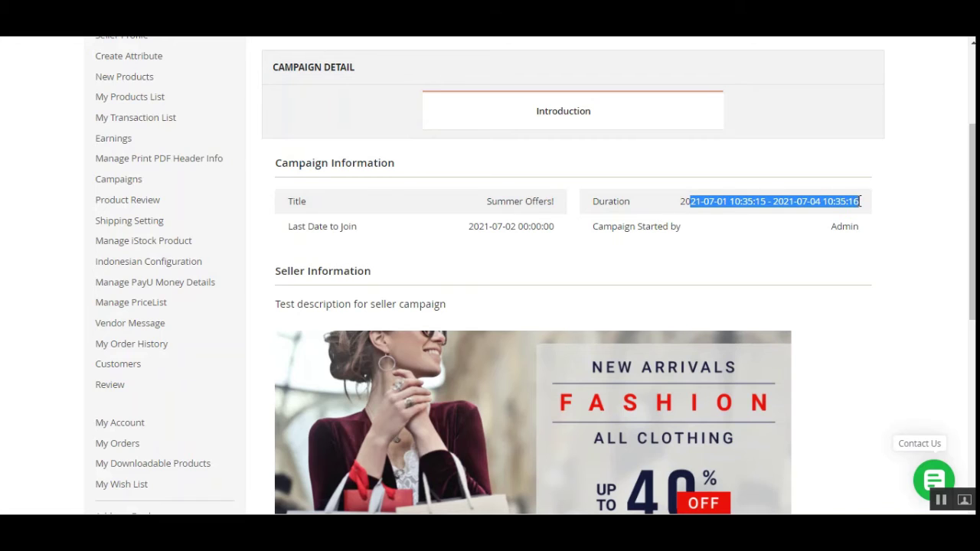
{"action": "left_click_drag", "start_coordinate": [469, 226], "coordinate": [904, 235]}
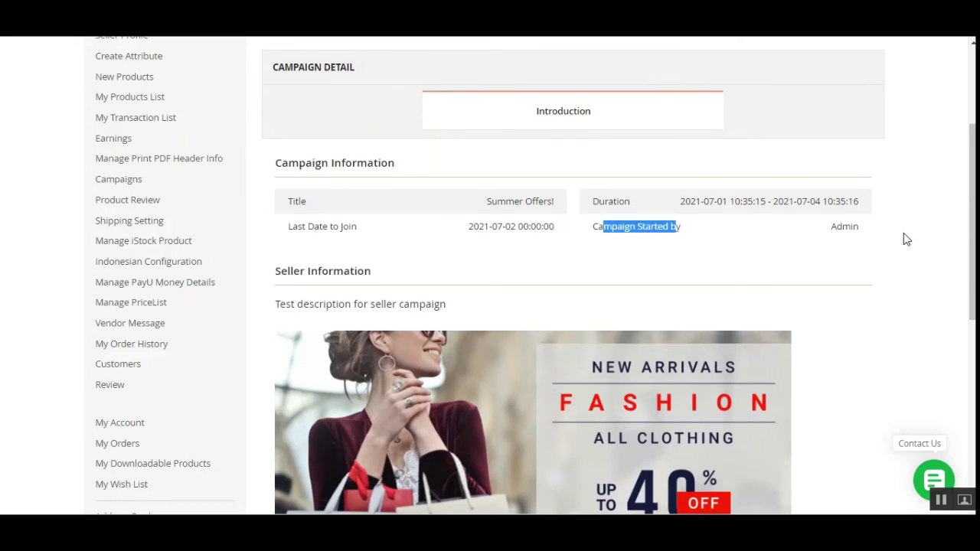
Review the seller campaign description in the Seller Information section.
{"action": "scroll", "coordinate": [973, 230], "scroll_direction": "down", "scroll_amount": 2}
{"action": "scroll", "coordinate": [460, 203], "scroll_direction": "down", "scroll_amount": 1}
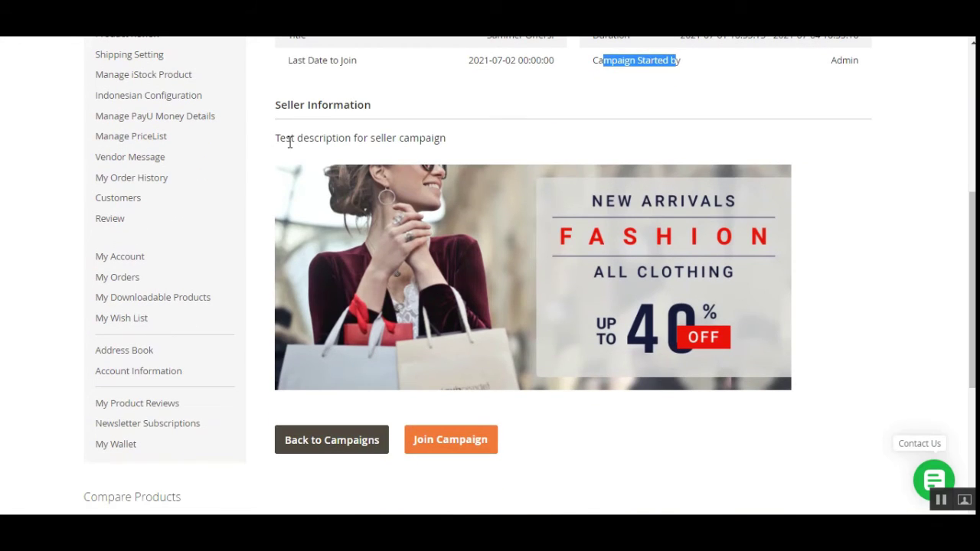
{"action": "left_click_drag", "start_coordinate": [289, 142], "coordinate": [465, 144]}
{"action": "left_click_drag", "start_coordinate": [280, 139], "coordinate": [421, 139]}
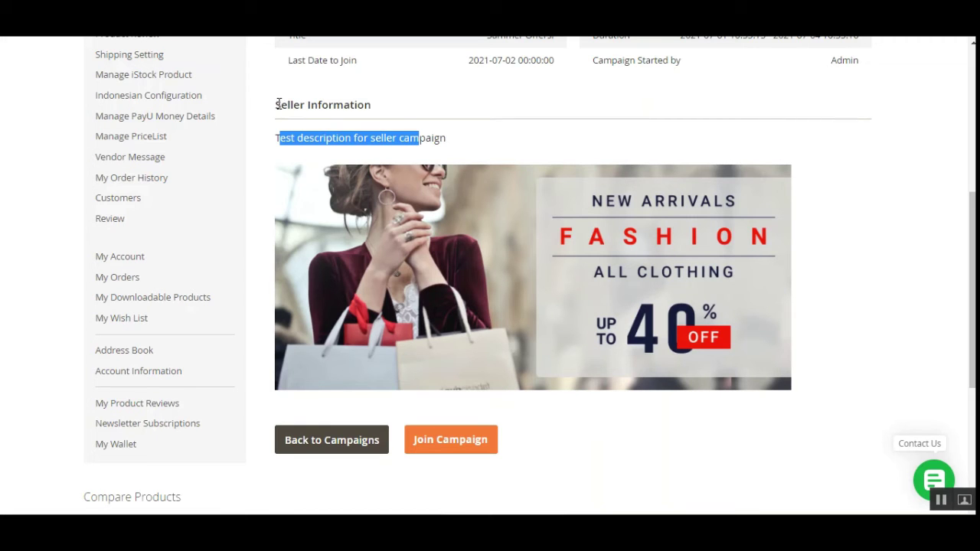
{"action": "left_click_drag", "start_coordinate": [277, 107], "coordinate": [366, 105]}
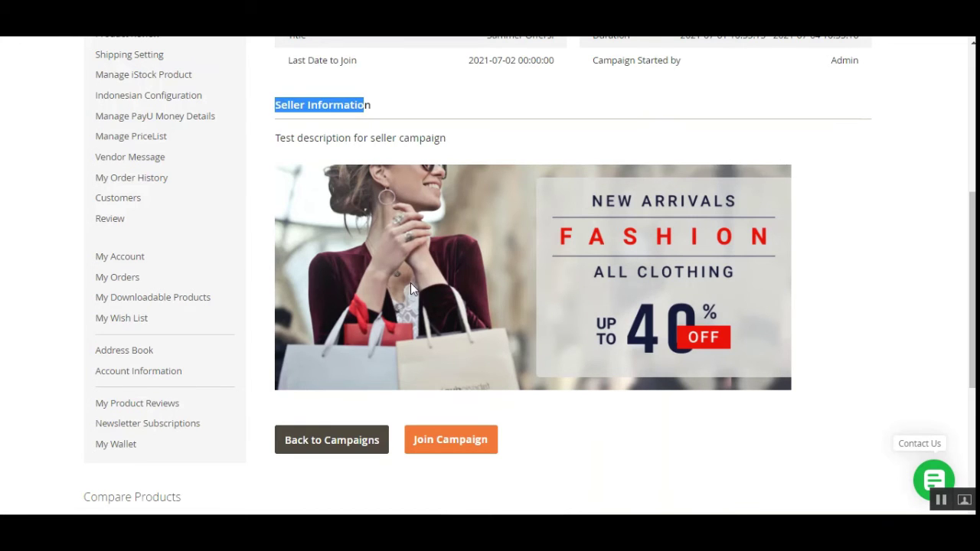
{"action": "scroll", "coordinate": [414, 287], "scroll_direction": "down", "scroll_amount": 1}
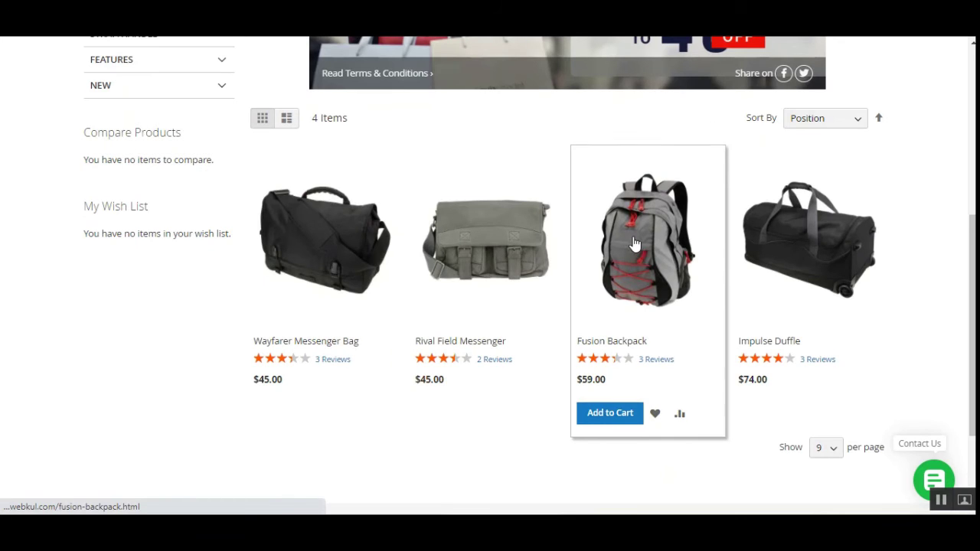
{"action": "scroll", "coordinate": [659, 222], "scroll_direction": "up", "scroll_amount": 4}
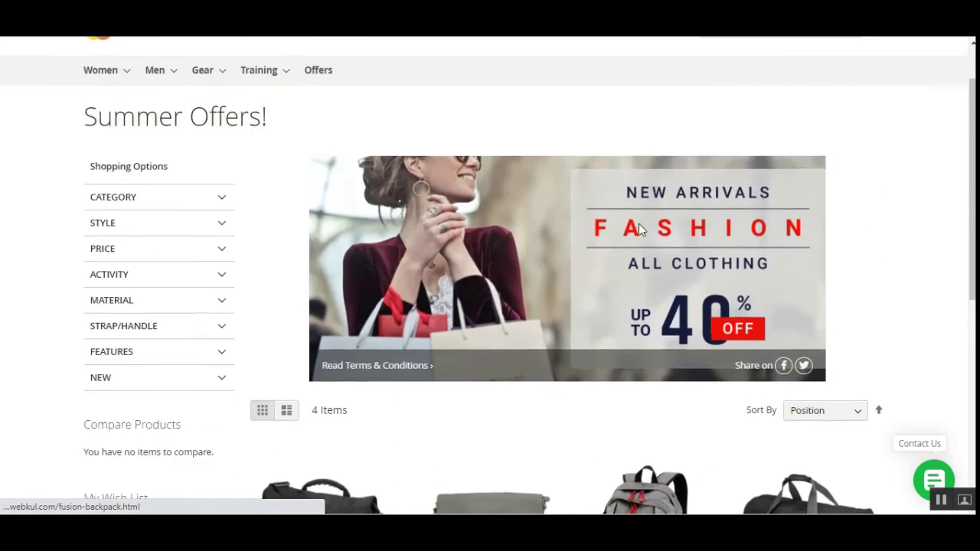
{"action": "scroll", "coordinate": [580, 284], "scroll_direction": "down", "scroll_amount": 3}
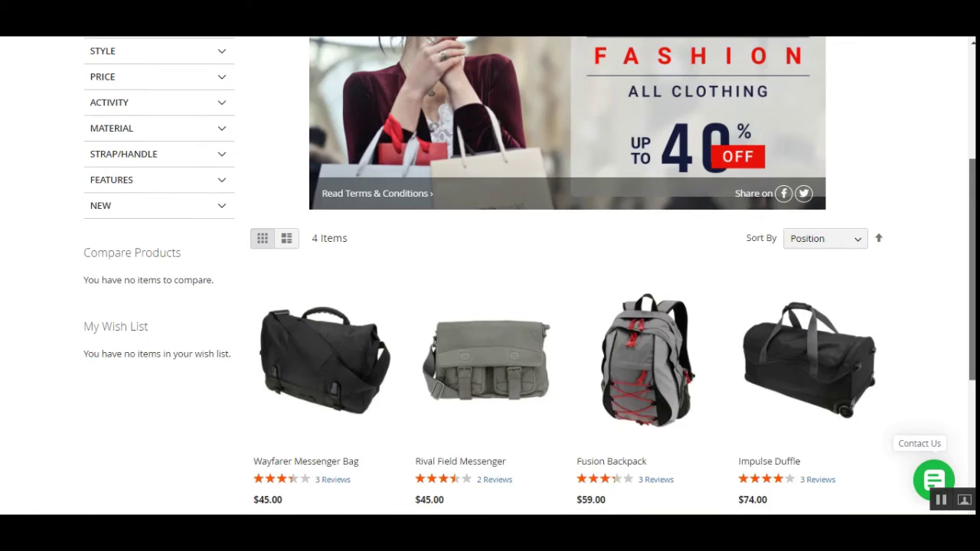
{"action": "scroll", "coordinate": [766, 230], "scroll_direction": "down", "scroll_amount": 2}
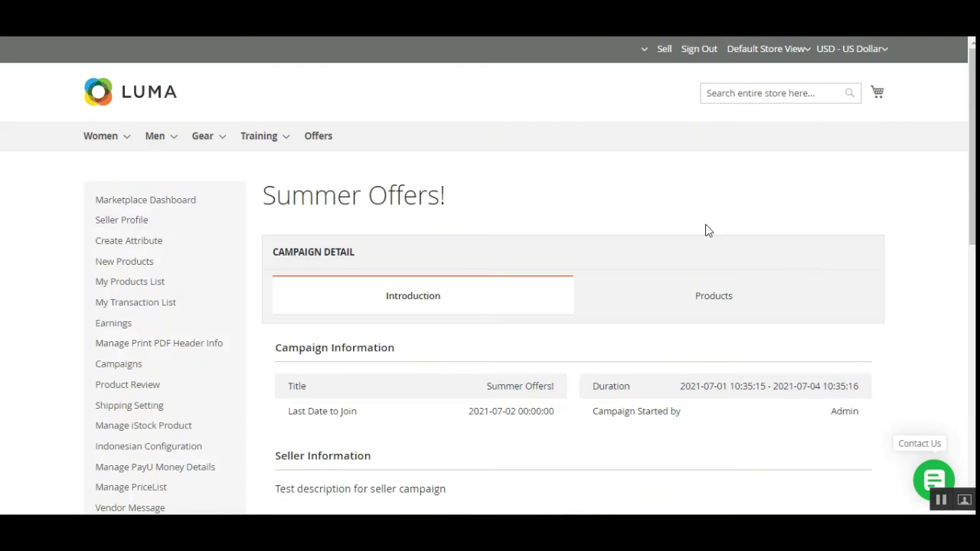
Check the join confirmation and list the 11 seller products available for Summer Offers!
{"action": "left_click_drag", "start_coordinate": [152, 181], "coordinate": [280, 182]}
{"action": "left_click_drag", "start_coordinate": [138, 214], "coordinate": [304, 223]}
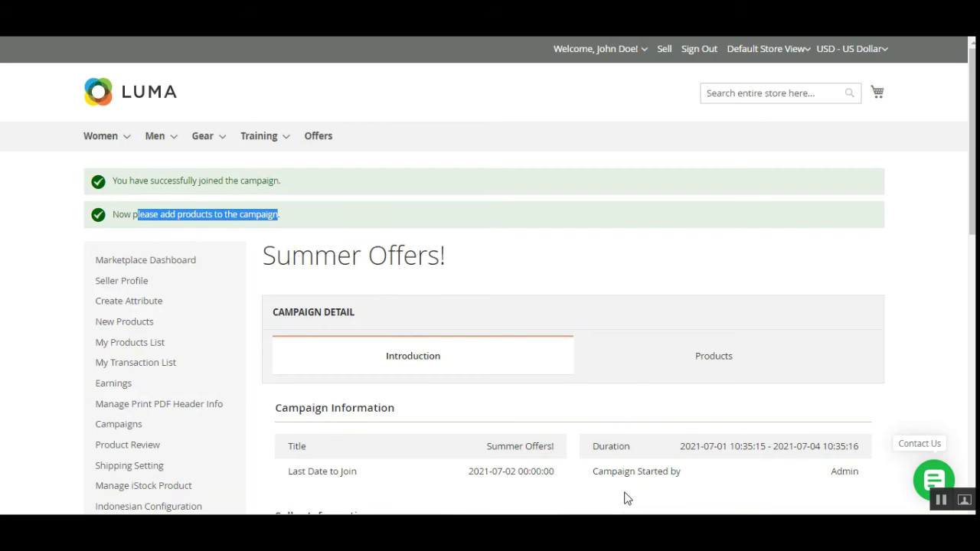
{"action": "scroll", "coordinate": [643, 460], "scroll_direction": "down", "scroll_amount": 5}
{"action": "scroll", "coordinate": [673, 417], "scroll_direction": "up", "scroll_amount": 2}
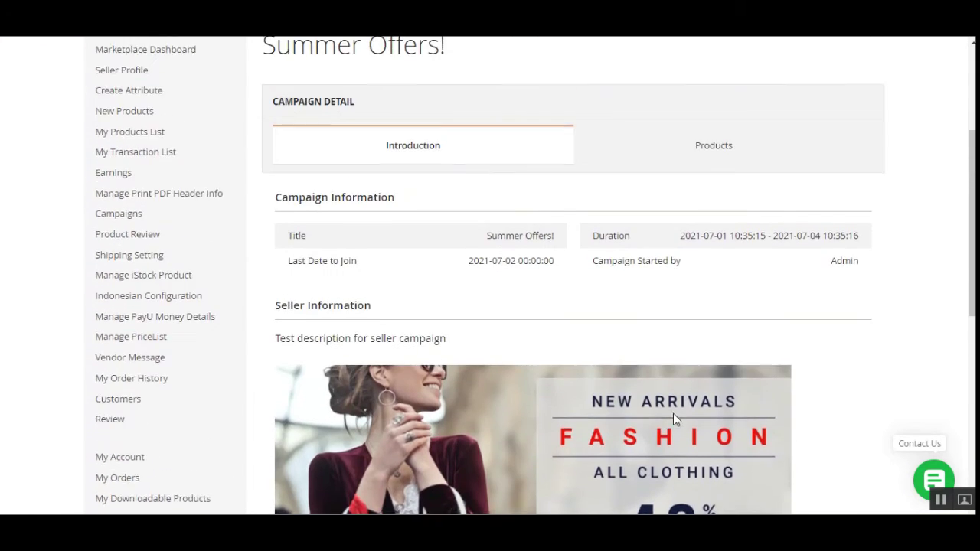
{"action": "scroll", "coordinate": [673, 414], "scroll_direction": "up", "scroll_amount": 1}
{"action": "left_click", "coordinate": [708, 218]}
{"action": "scroll", "coordinate": [570, 341], "scroll_direction": "down", "scroll_amount": 2}
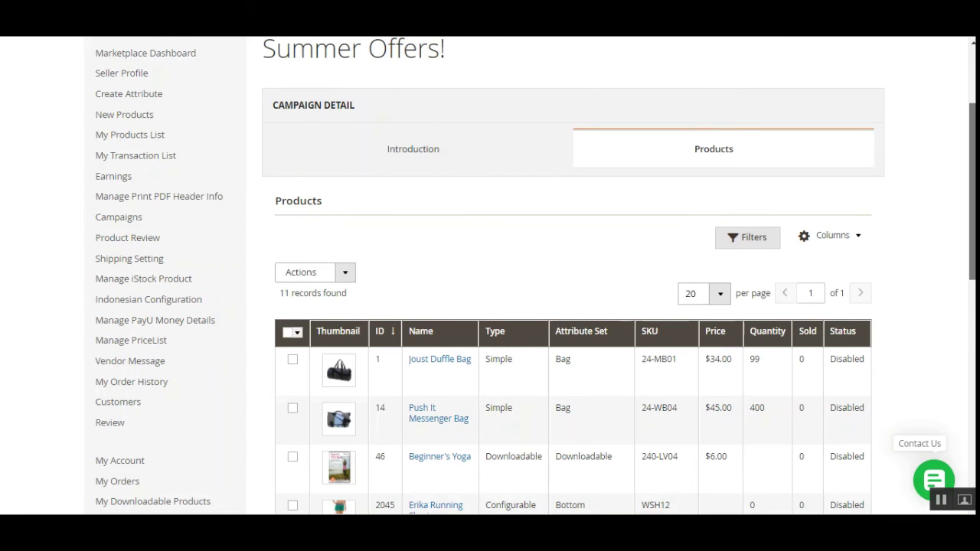
Select Joust Duffle Bag, Push It Messenger Bag, Beginner's Yoga, Erika Running Short and Blue Tshirt, then Enable them.
{"action": "scroll", "coordinate": [536, 307], "scroll_direction": "down", "scroll_amount": 3}
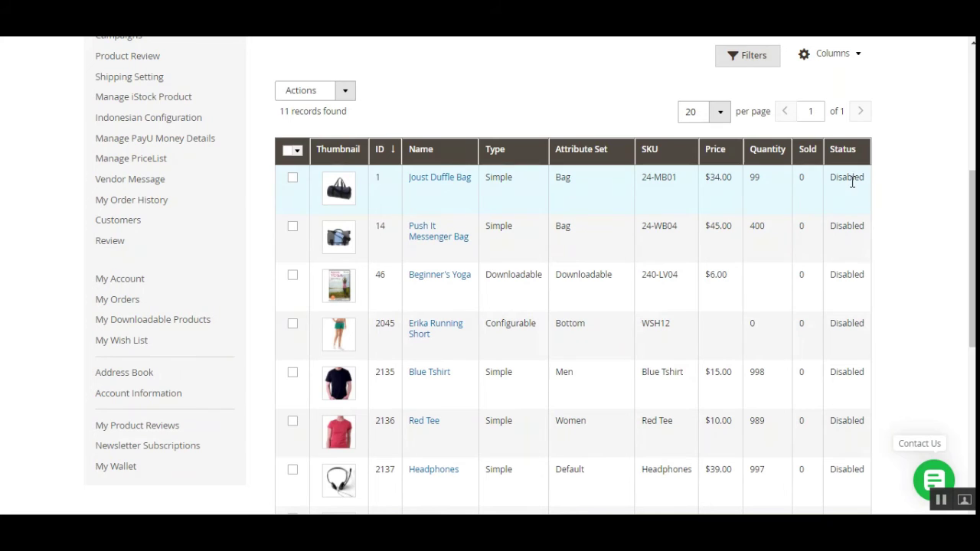
{"action": "left_click", "coordinate": [292, 178]}
{"action": "left_click", "coordinate": [293, 226]}
{"action": "left_click", "coordinate": [292, 274]}
{"action": "left_click", "coordinate": [293, 323]}
{"action": "left_click", "coordinate": [293, 372]}
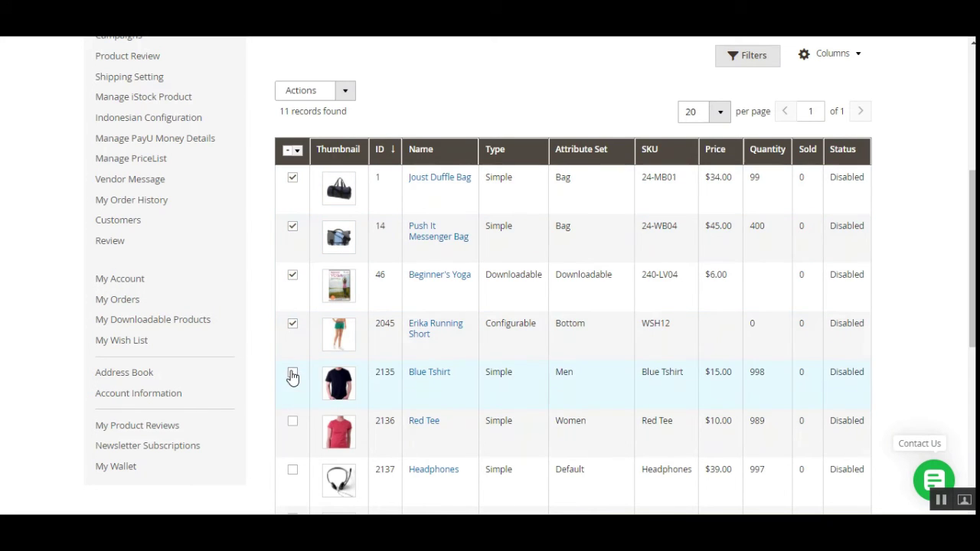
{"action": "left_click", "coordinate": [345, 90]}
{"action": "left_click", "coordinate": [335, 117]}
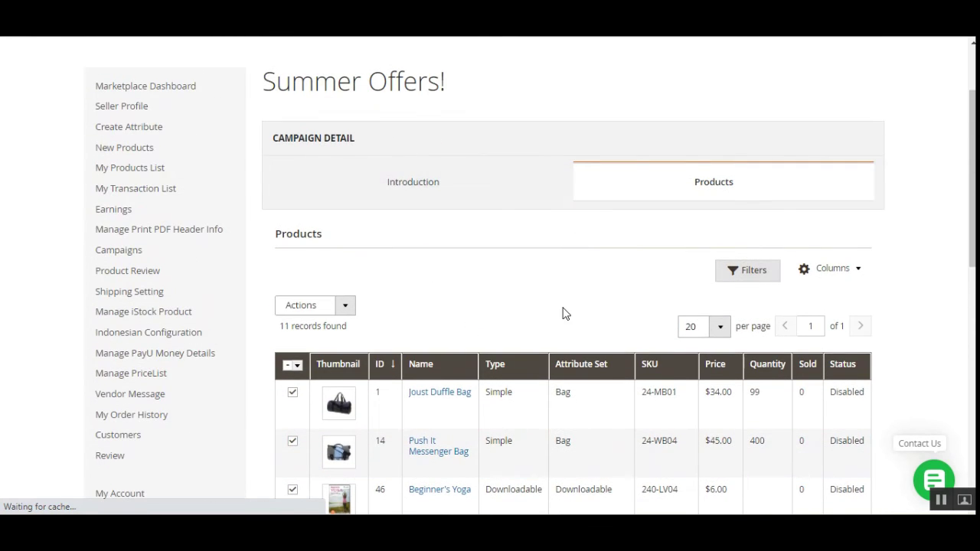
{"action": "scroll", "coordinate": [565, 312], "scroll_direction": "down", "scroll_amount": 1}
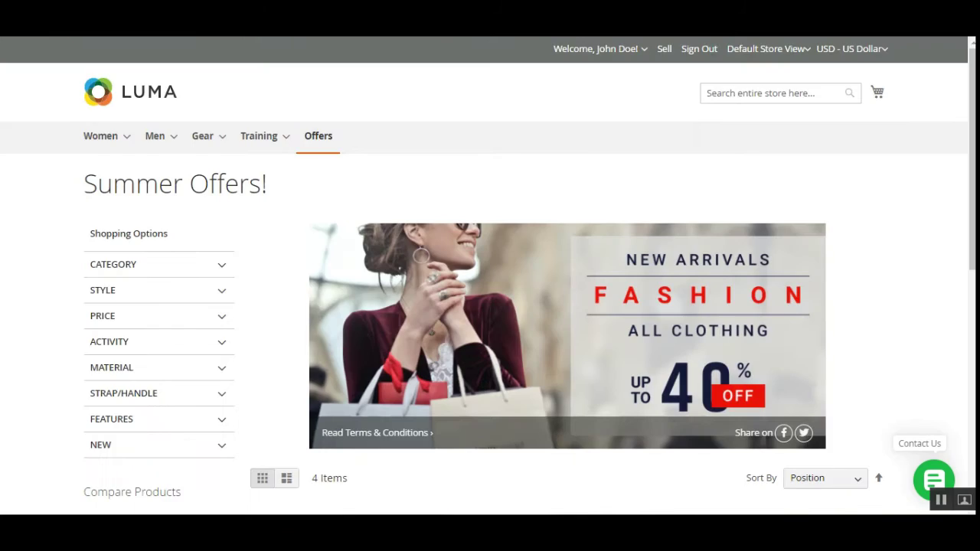
{"action": "scroll", "coordinate": [755, 282], "scroll_direction": "down", "scroll_amount": 6}
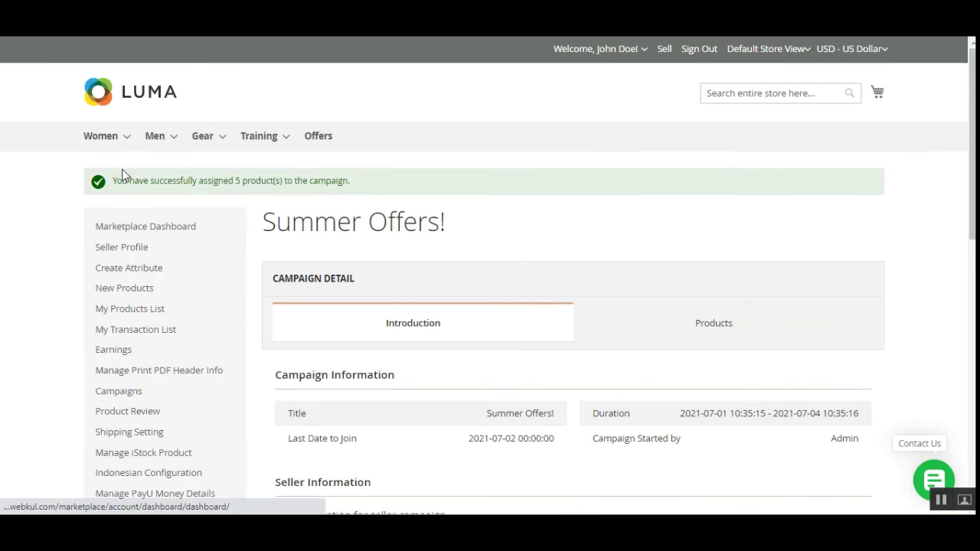
Check the five-products-assigned confirmation and bring up the campaign's product list.
{"action": "left_click_drag", "start_coordinate": [172, 180], "coordinate": [319, 183]}
{"action": "scroll", "coordinate": [826, 190], "scroll_direction": "down", "scroll_amount": 5}
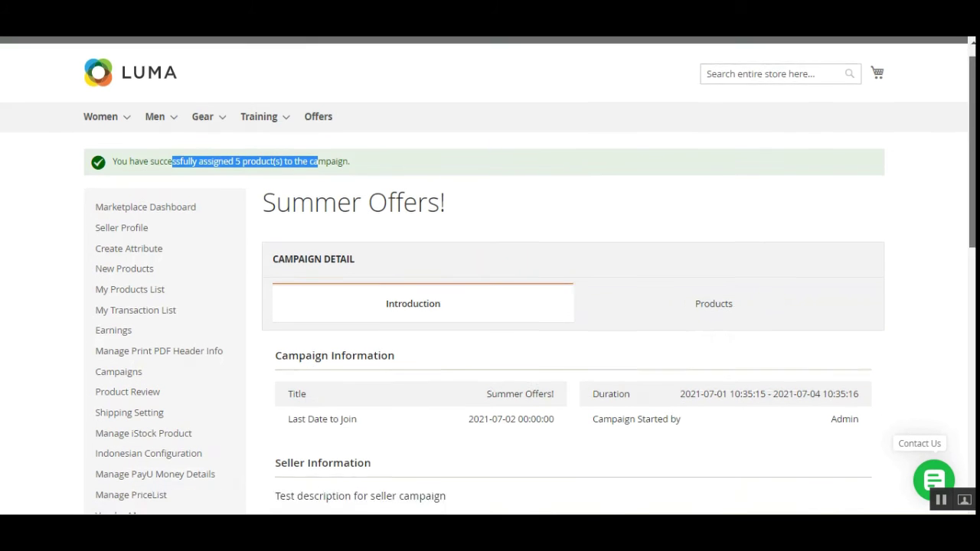
{"action": "scroll", "coordinate": [764, 99], "scroll_direction": "up", "scroll_amount": 2}
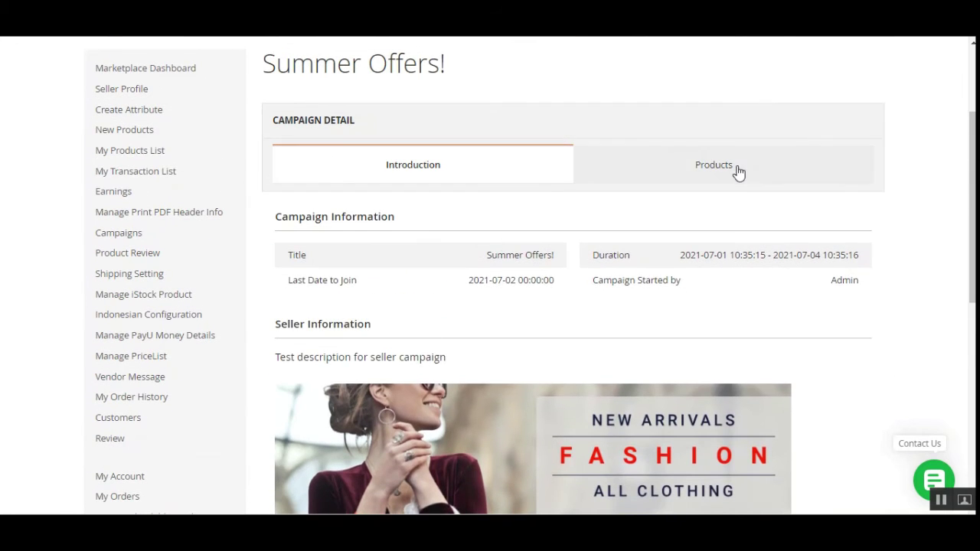
{"action": "left_click", "coordinate": [737, 171]}
Scroll through the 11 products, noting Joust Duffle Bag, Push It Messenger Bag and Beginner's Yoga enabled.
{"action": "scroll", "coordinate": [578, 317], "scroll_direction": "down", "scroll_amount": 1}
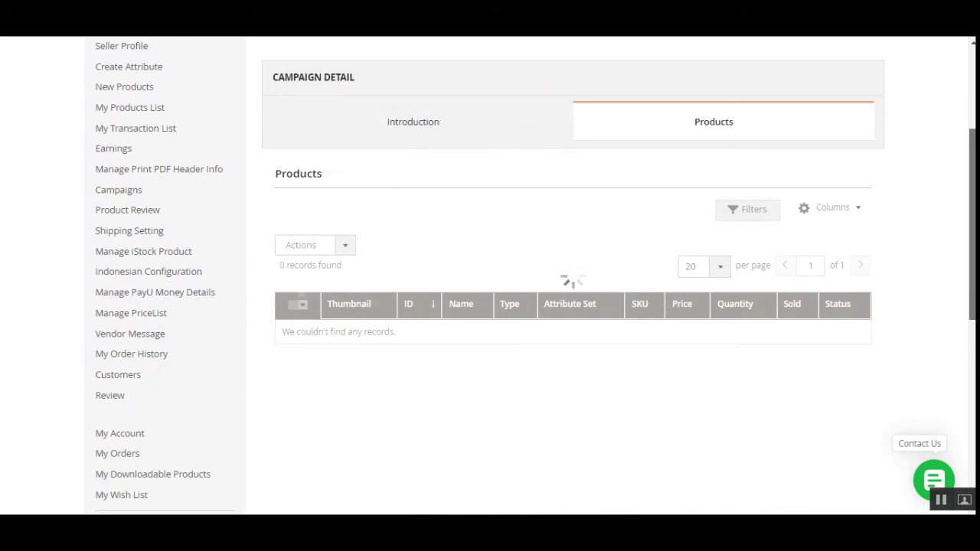
{"action": "scroll", "coordinate": [571, 276], "scroll_direction": "down", "scroll_amount": 1}
{"action": "scroll", "coordinate": [571, 276], "scroll_direction": "up", "scroll_amount": 2}
{"action": "scroll", "coordinate": [570, 276], "scroll_direction": "down", "scroll_amount": 2}
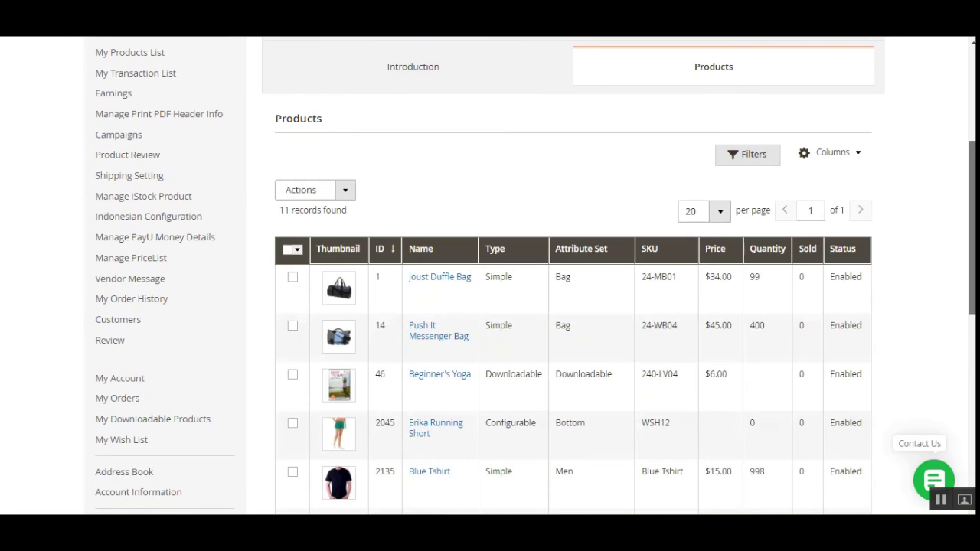
{"action": "scroll", "coordinate": [880, 223], "scroll_direction": "down", "scroll_amount": 3}
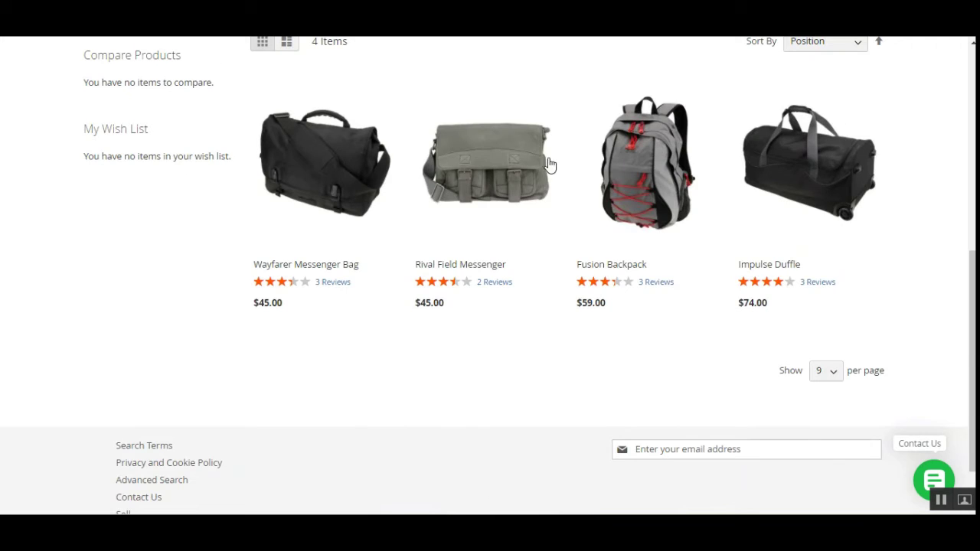
{"action": "scroll", "coordinate": [549, 165], "scroll_direction": "up", "scroll_amount": 6}
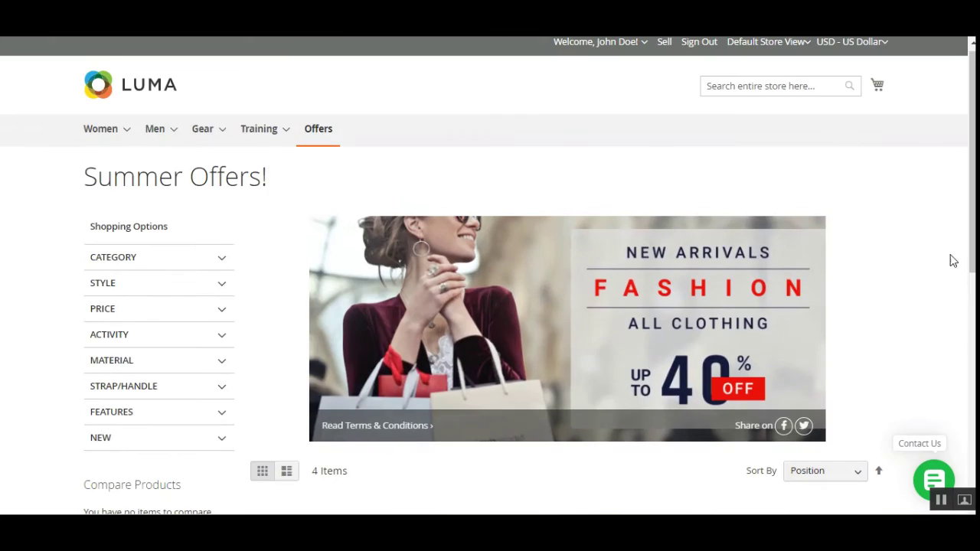
{"action": "scroll", "coordinate": [522, 258], "scroll_direction": "down", "scroll_amount": 3}
{"action": "scroll", "coordinate": [522, 258], "scroll_direction": "up", "scroll_amount": 3}
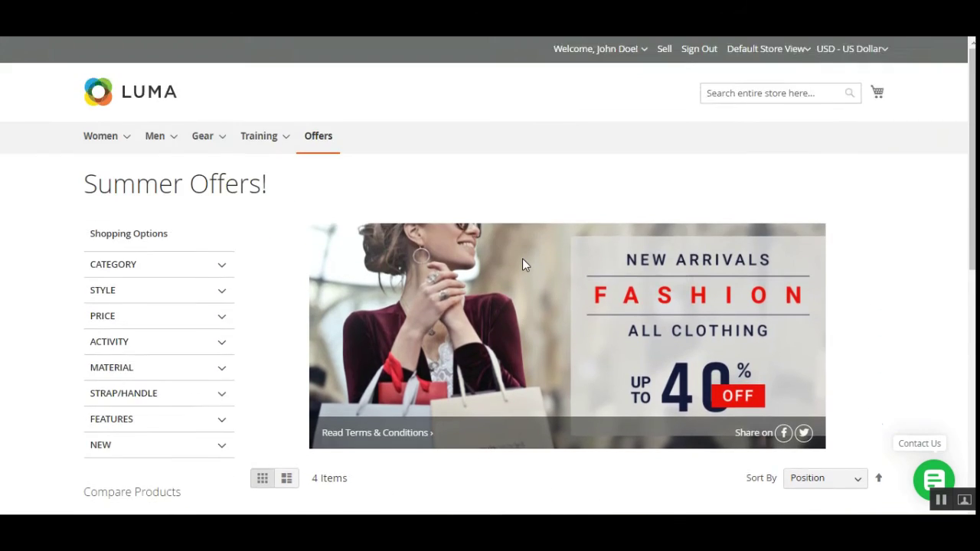
{"action": "scroll", "coordinate": [522, 258], "scroll_direction": "down", "scroll_amount": 5}
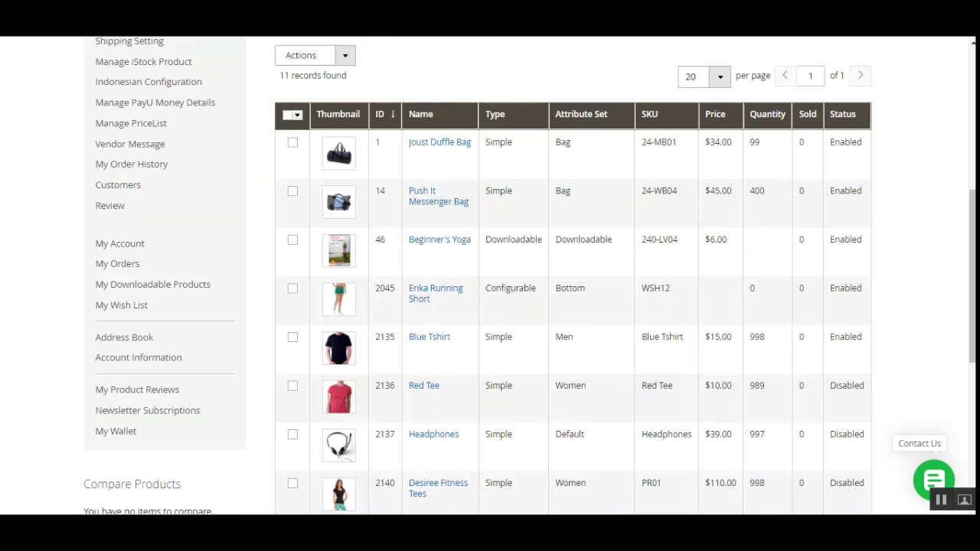
{"action": "scroll", "coordinate": [758, 195], "scroll_direction": "up", "scroll_amount": 3}
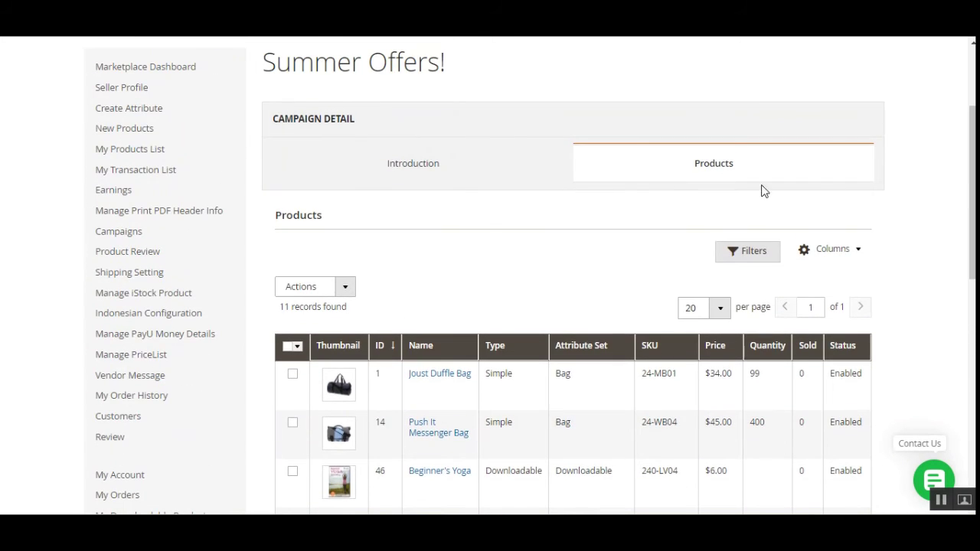
Open the seller's Campaigns list and highlight the join statuses and the Summer Offers! Live status.
{"action": "left_click", "coordinate": [138, 241]}
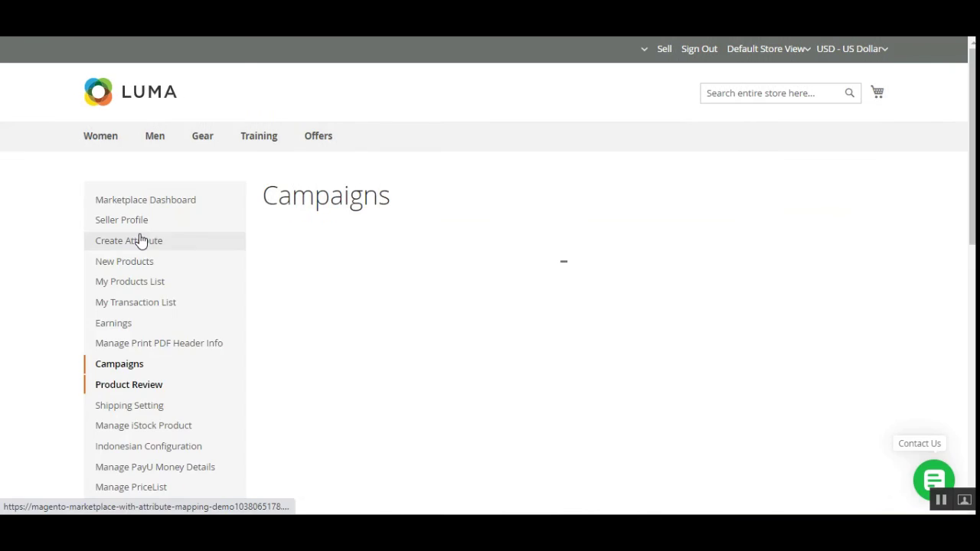
{"action": "scroll", "coordinate": [550, 256], "scroll_direction": "down", "scroll_amount": 2}
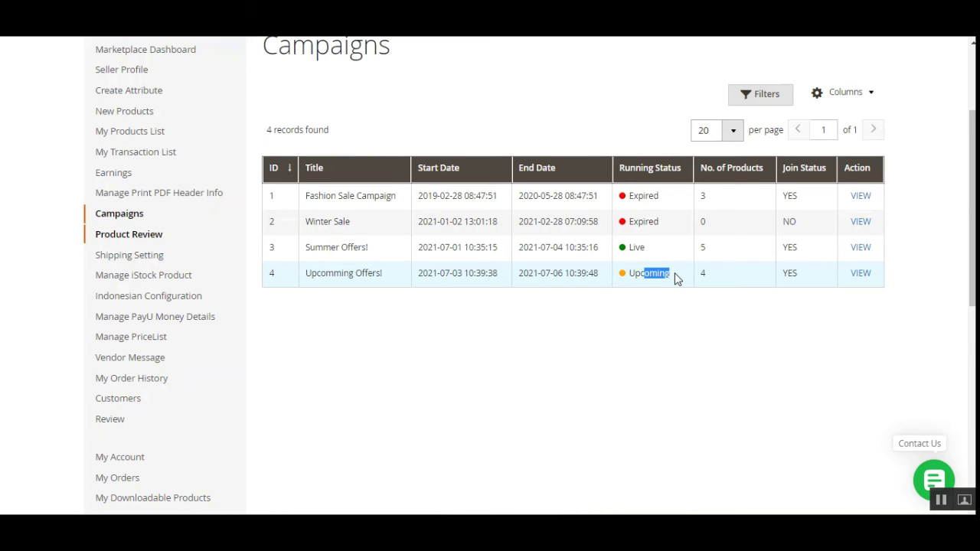
{"action": "left_click", "coordinate": [718, 281]}
{"action": "left_click_drag", "start_coordinate": [811, 277], "coordinate": [778, 277]}
{"action": "left_click_drag", "start_coordinate": [804, 252], "coordinate": [783, 254]}
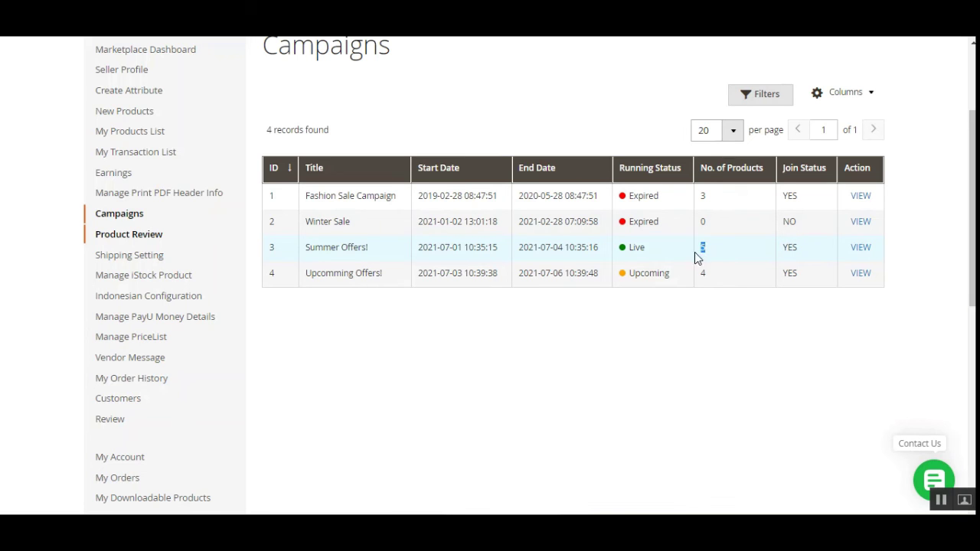
{"action": "left_click_drag", "start_coordinate": [648, 253], "coordinate": [631, 254]}
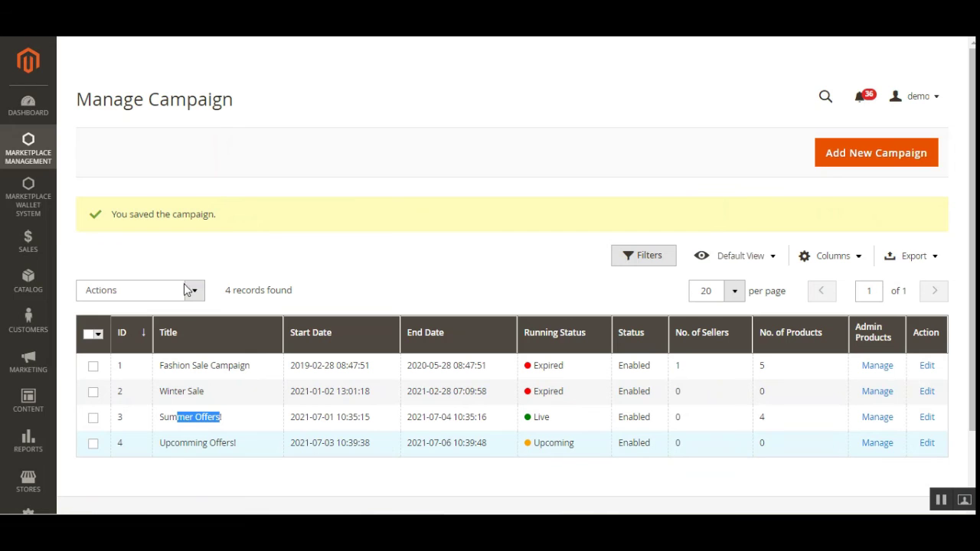
Reload the admin Manage Campaign grid and confirm Summer Offers! now shows 1 seller and 9 products.
{"action": "left_click", "coordinate": [29, 105]}
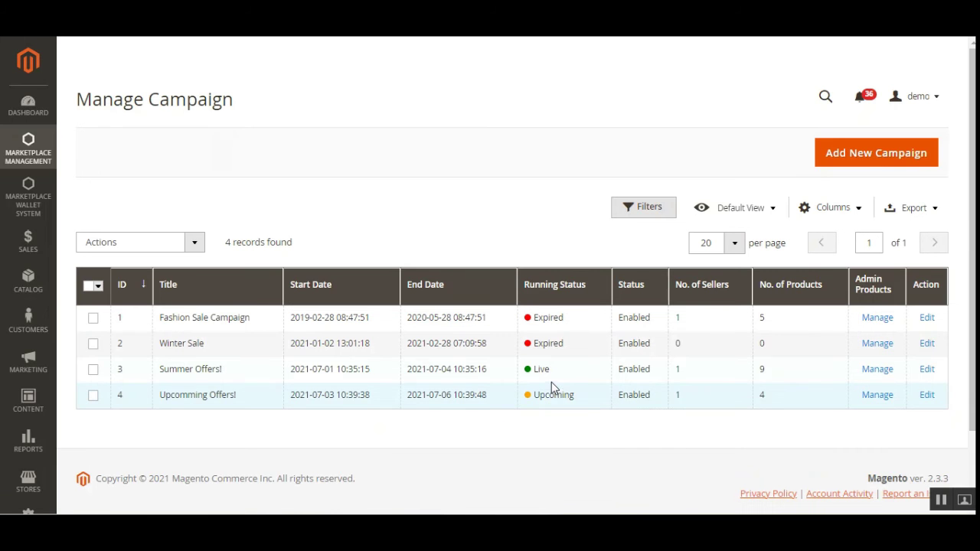
{"action": "double_click", "coordinate": [674, 396]}
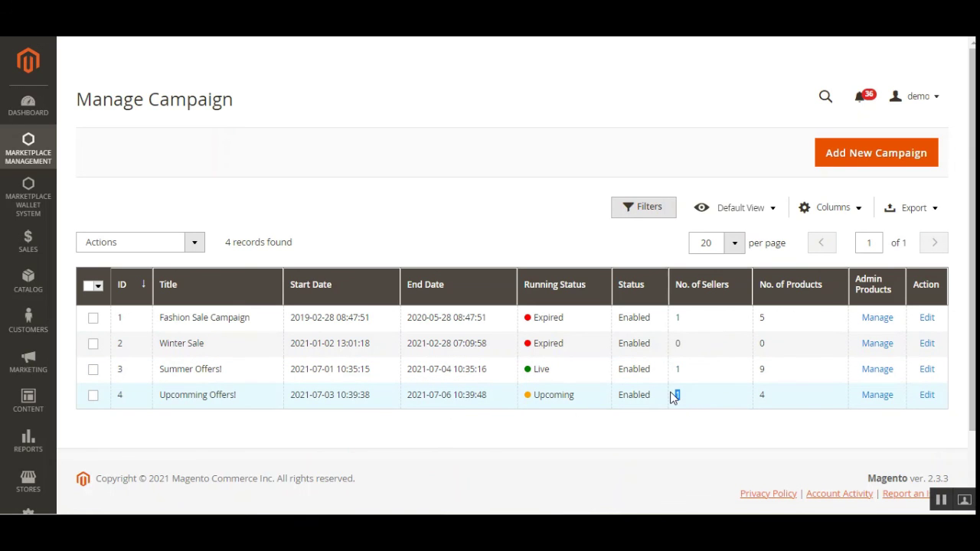
{"action": "double_click", "coordinate": [764, 369]}
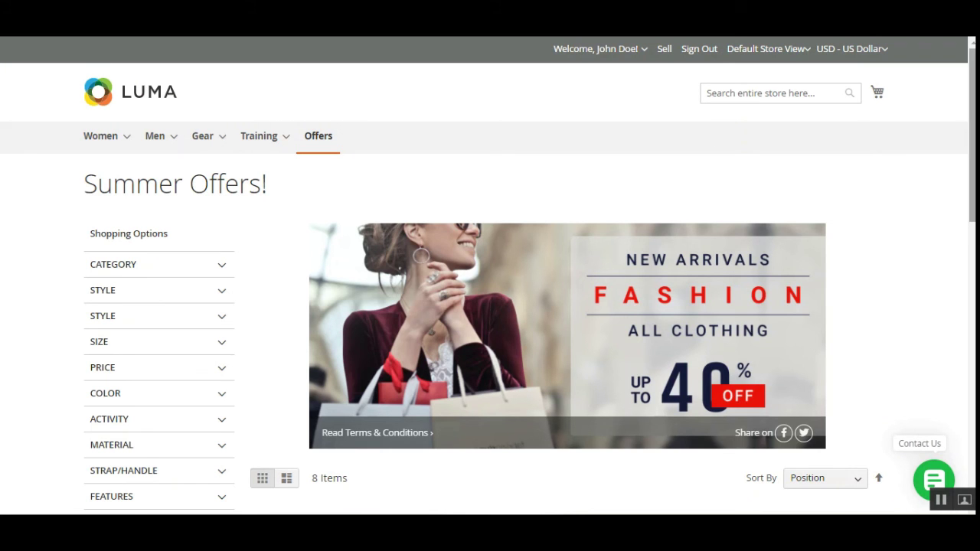
Go to the Luma Offers page and scroll through the current and upcoming campaign banners.
{"action": "mouse_move", "coordinate": [973, 90]}
{"action": "left_mouse_down"}
{"action": "mouse_move", "coordinate": [972, 232]}
{"action": "mouse_move", "coordinate": [973, 91]}
{"action": "left_mouse_up"}
{"action": "left_click", "coordinate": [317, 144]}
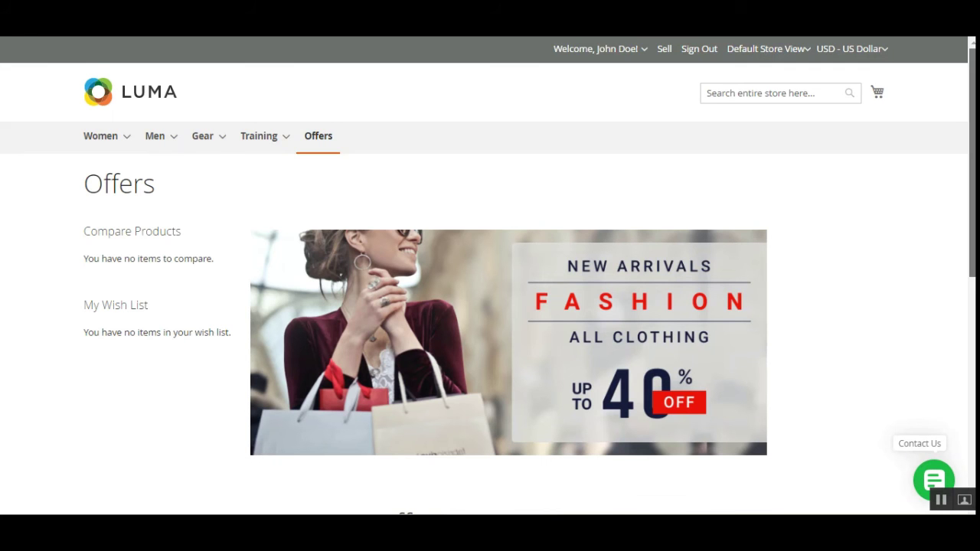
{"action": "scroll", "coordinate": [516, 261], "scroll_direction": "down", "scroll_amount": 1}
{"action": "scroll", "coordinate": [515, 262], "scroll_direction": "down", "scroll_amount": 4}
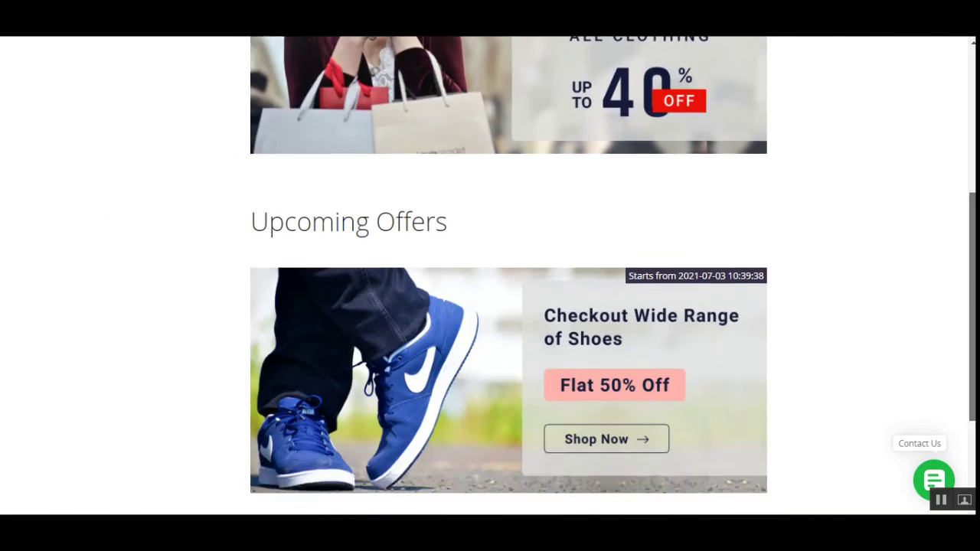
{"action": "scroll", "coordinate": [494, 268], "scroll_direction": "up", "scroll_amount": 3}
{"action": "scroll", "coordinate": [497, 262], "scroll_direction": "up", "scroll_amount": 3}
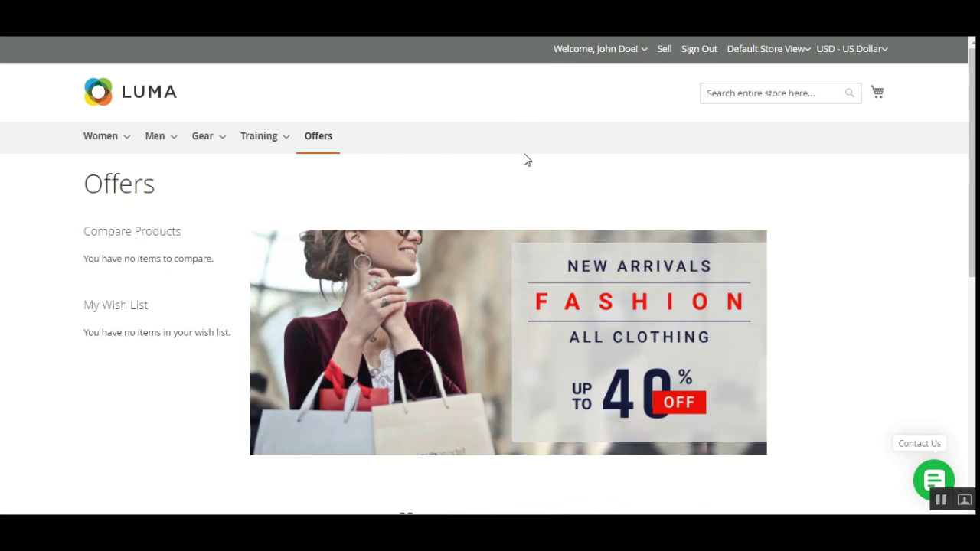
{"action": "scroll", "coordinate": [525, 371], "scroll_direction": "down", "scroll_amount": 3}
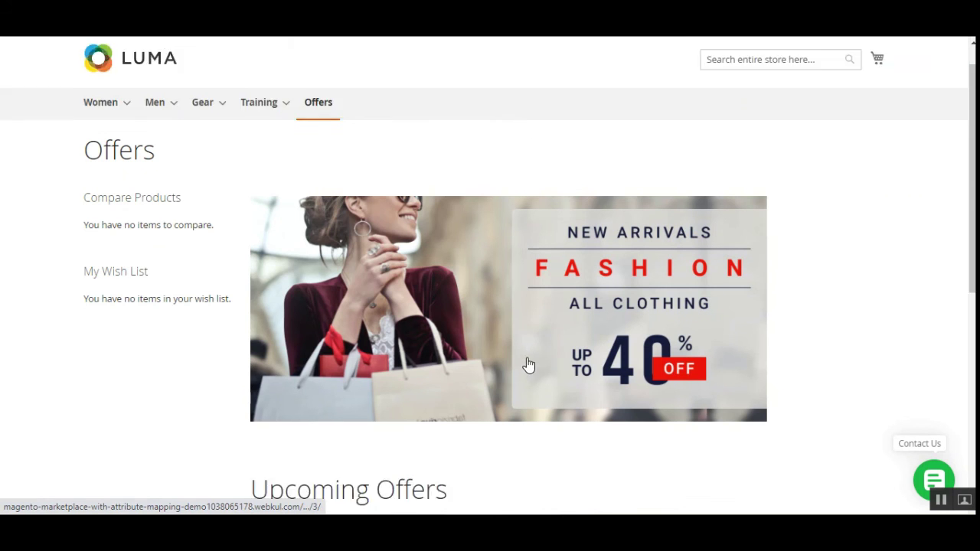
{"action": "scroll", "coordinate": [527, 356], "scroll_direction": "down", "scroll_amount": 2}
Open Summer Offers! from its banner and scroll its 8 items, now including Blue Tshirt and Erika Running Short.
{"action": "left_click", "coordinate": [529, 349]}
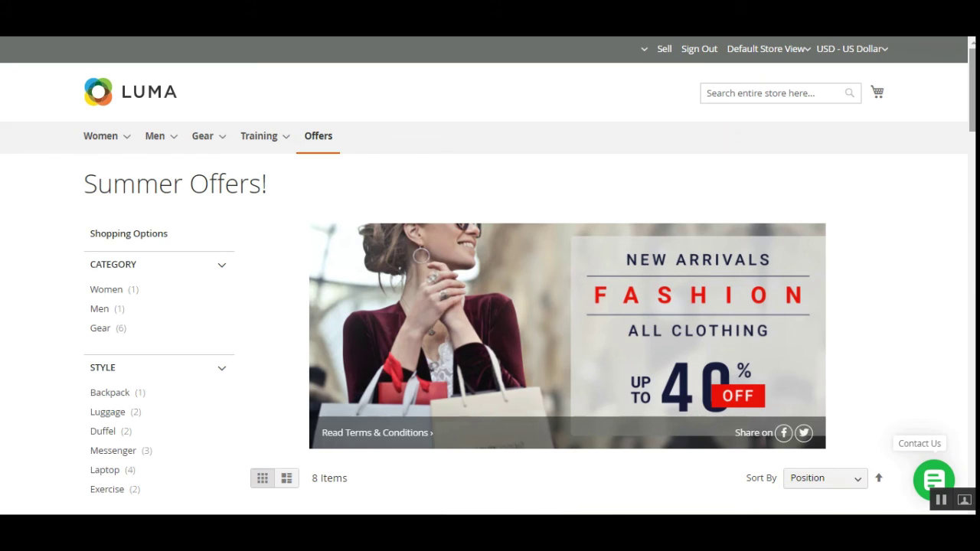
{"action": "scroll", "coordinate": [536, 332], "scroll_direction": "down", "scroll_amount": 2}
{"action": "scroll", "coordinate": [537, 306], "scroll_direction": "down", "scroll_amount": 7}
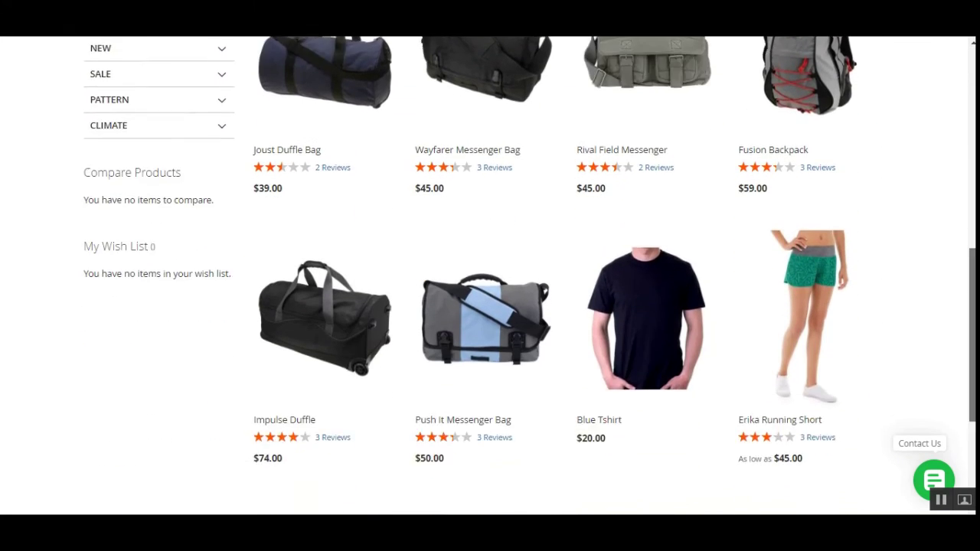
{"action": "scroll", "coordinate": [490, 275], "scroll_direction": "up", "scroll_amount": 9}
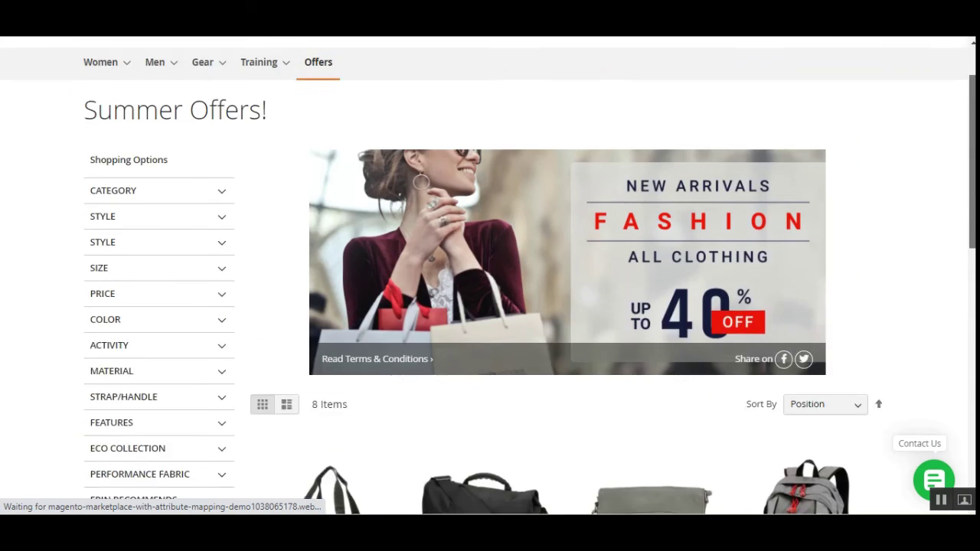